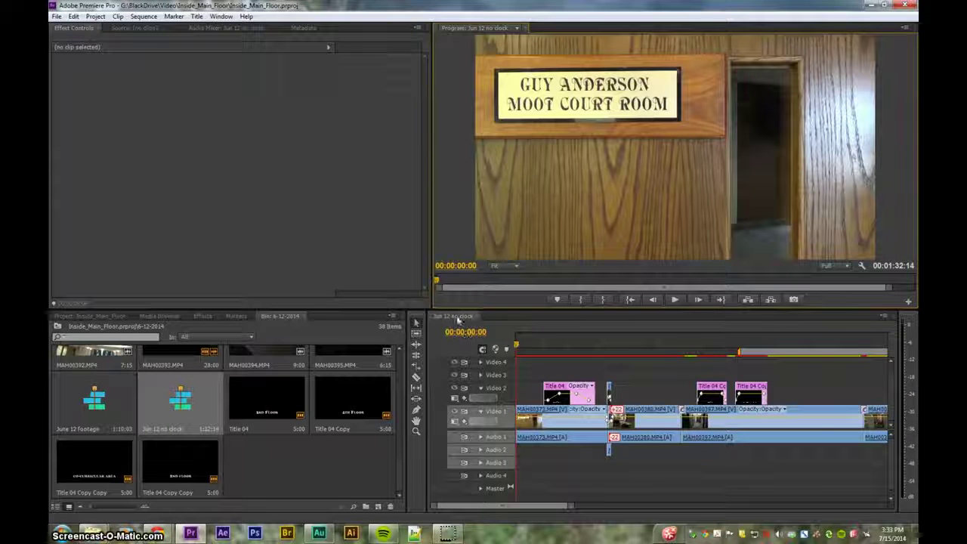
- Play the Jun 12 no clock sequence from its start at full screen, through the first transitions
{"action": "left_click", "coordinate": [518, 348]}
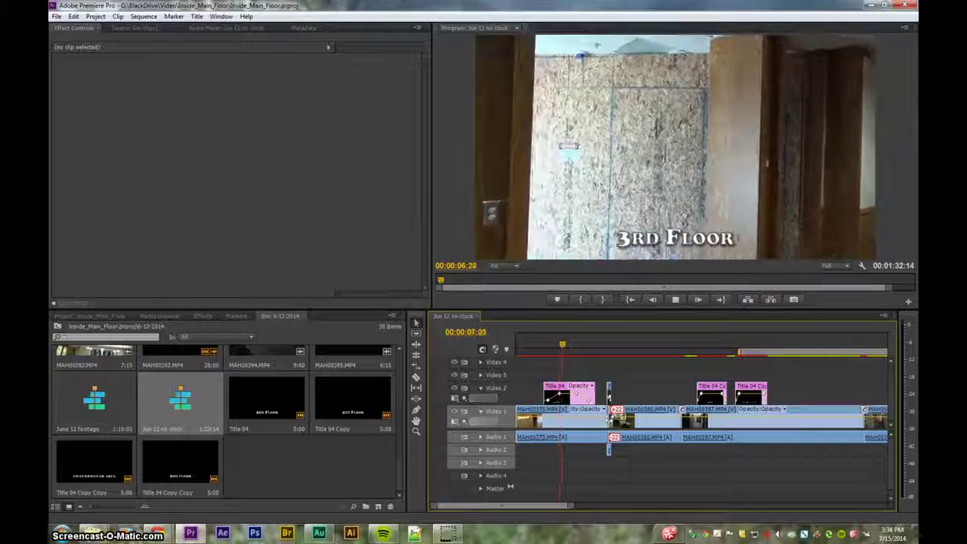
{"action": "key", "text": "ctrl+grave"}
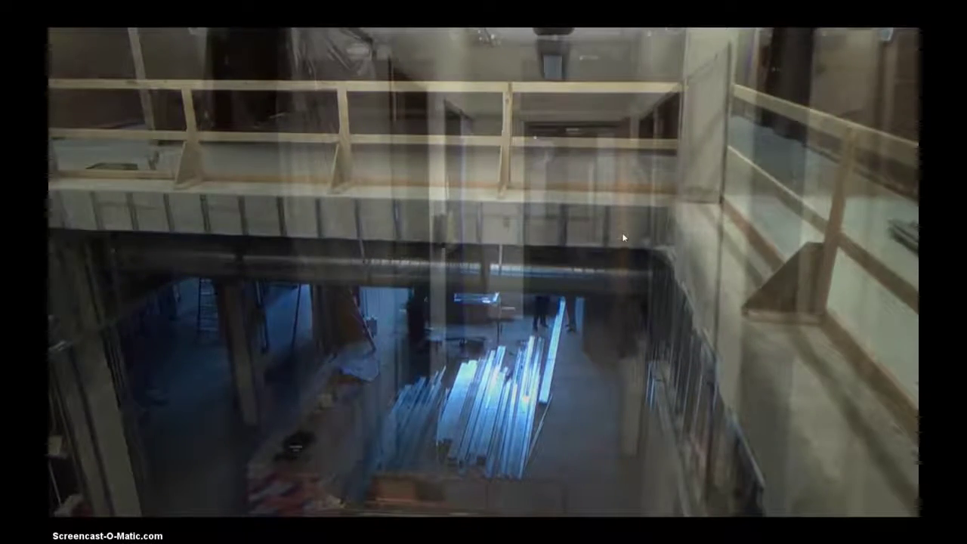
{"action": "key", "text": "Escape"}
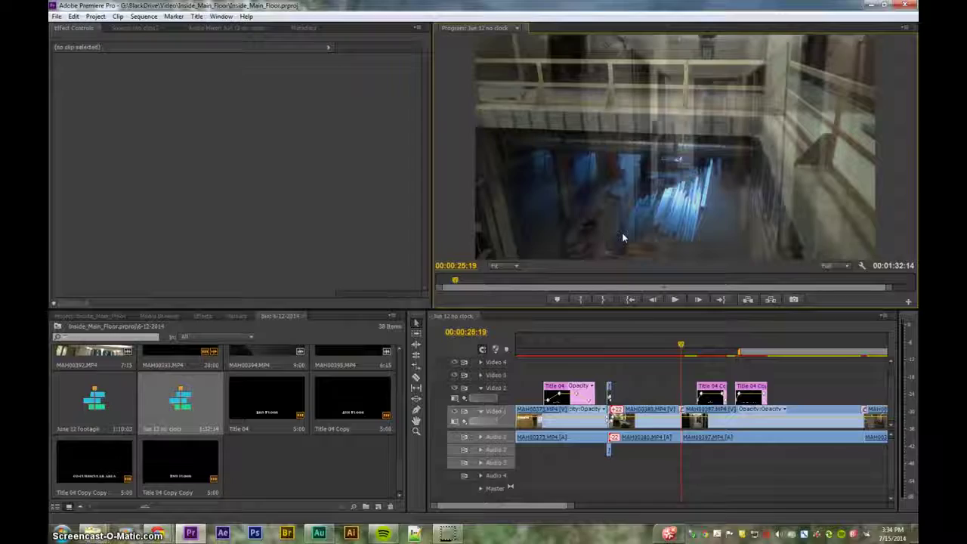
- Find the bin source of MAH00373.MP4, the first Video 1 clip, and play its ending in the Source monitor
{"action": "left_click_drag", "start_coordinate": [682, 349], "coordinate": [597, 359]}
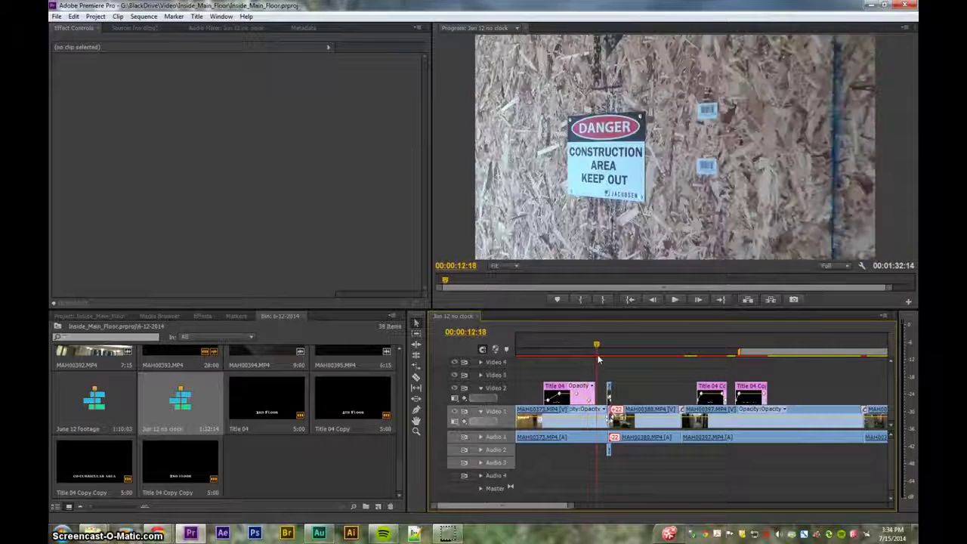
{"action": "left_click", "coordinate": [558, 427]}
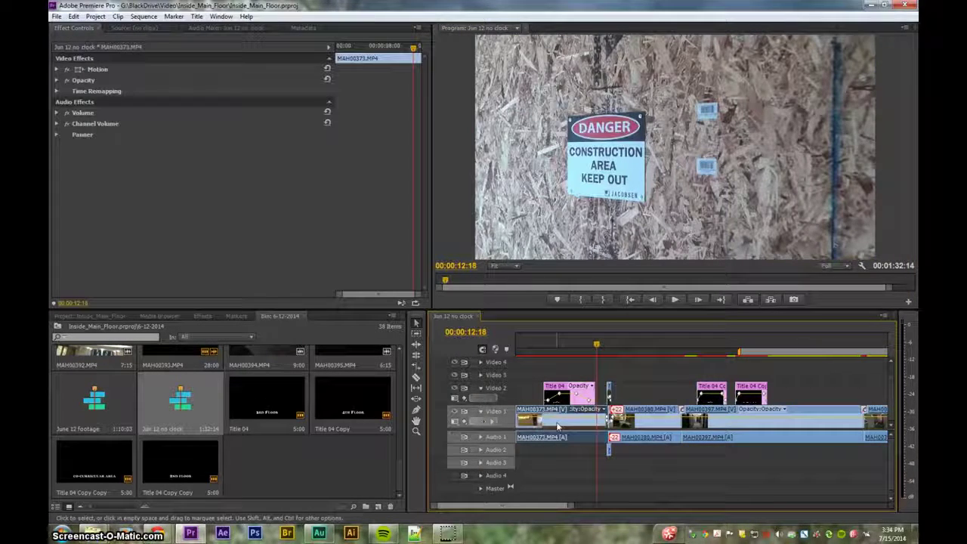
{"action": "right_click", "coordinate": [558, 426]}
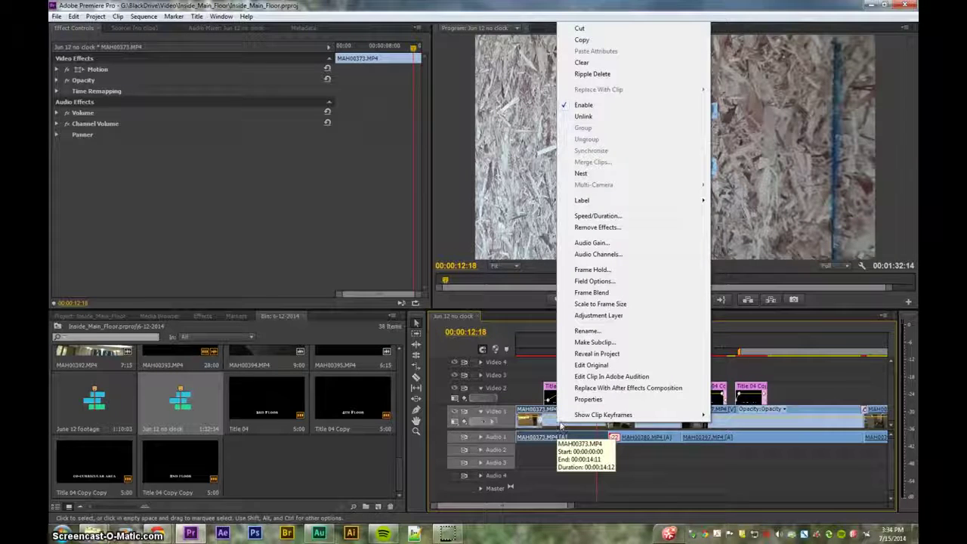
{"action": "left_click", "coordinate": [602, 354]}
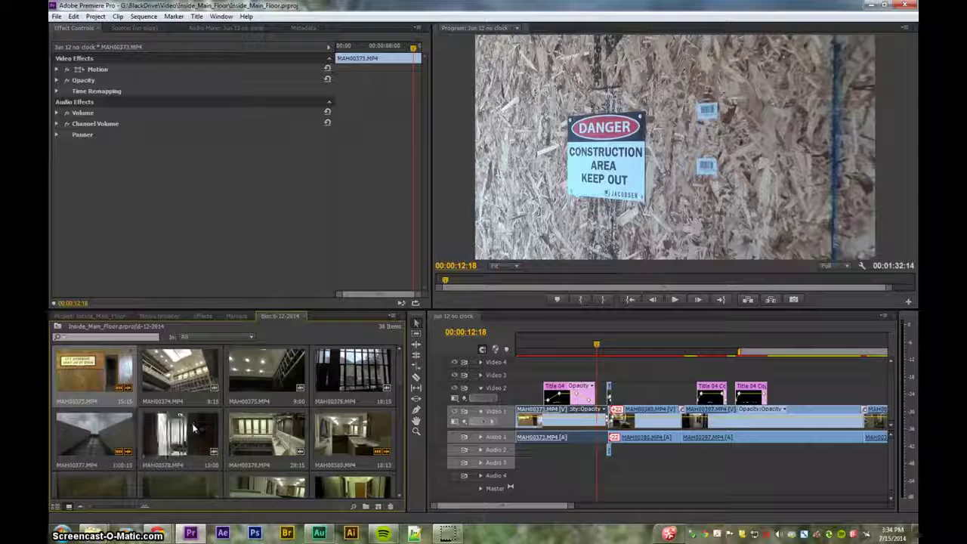
{"action": "double_click", "coordinate": [94, 370]}
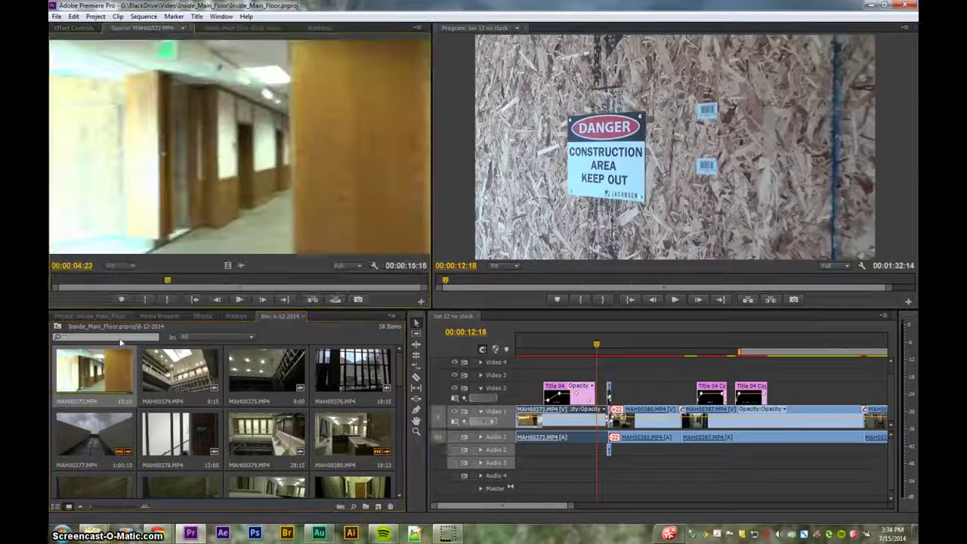
{"action": "left_click_drag", "start_coordinate": [167, 281], "coordinate": [266, 278]}
{"action": "key", "text": "space"}
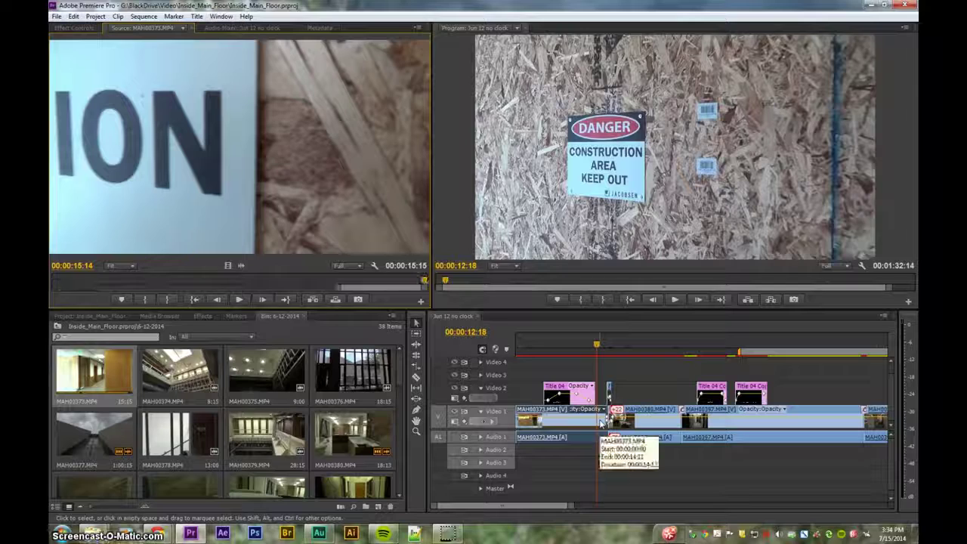
- Reveal the short Video 2 overlay clip MAH00382.MP4 in the project bin and open its original in the Source monitor
{"action": "left_click_drag", "start_coordinate": [601, 347], "coordinate": [611, 348]}
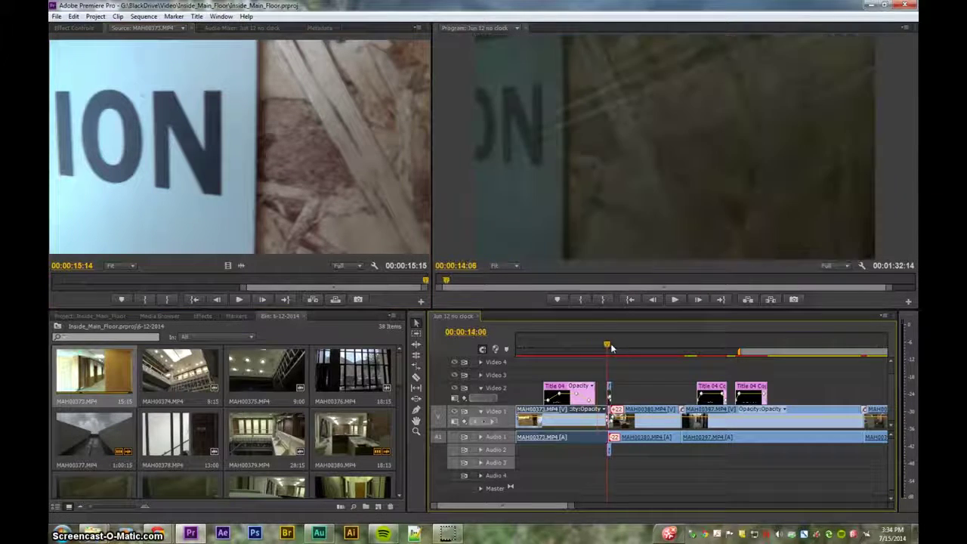
{"action": "key", "text": "="}
{"action": "key", "text": "="}
{"action": "key", "text": "="}
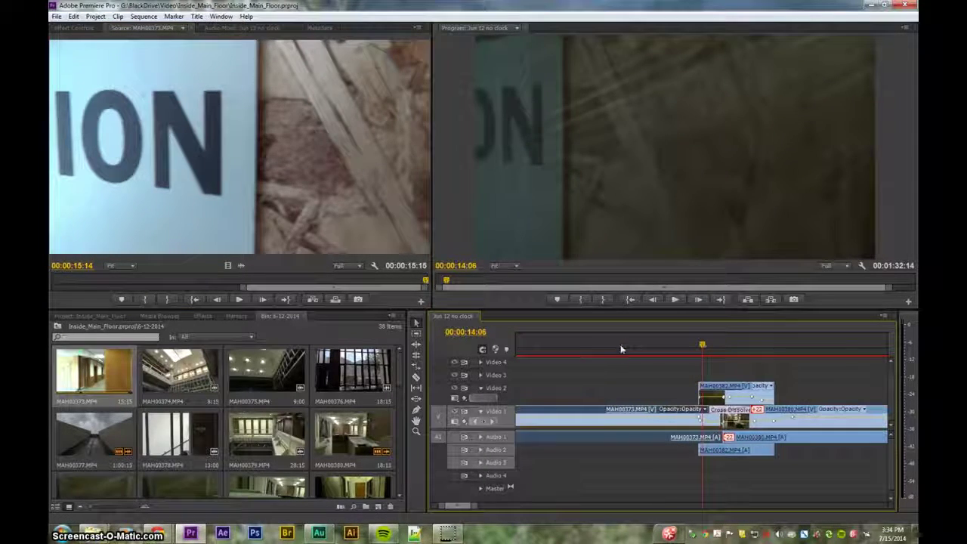
{"action": "left_click", "coordinate": [713, 396]}
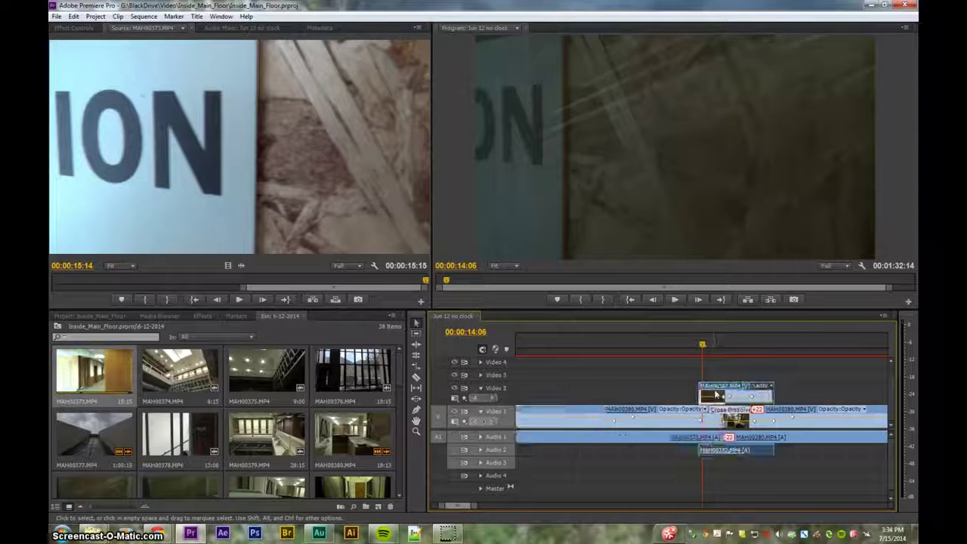
{"action": "right_click", "coordinate": [715, 394]}
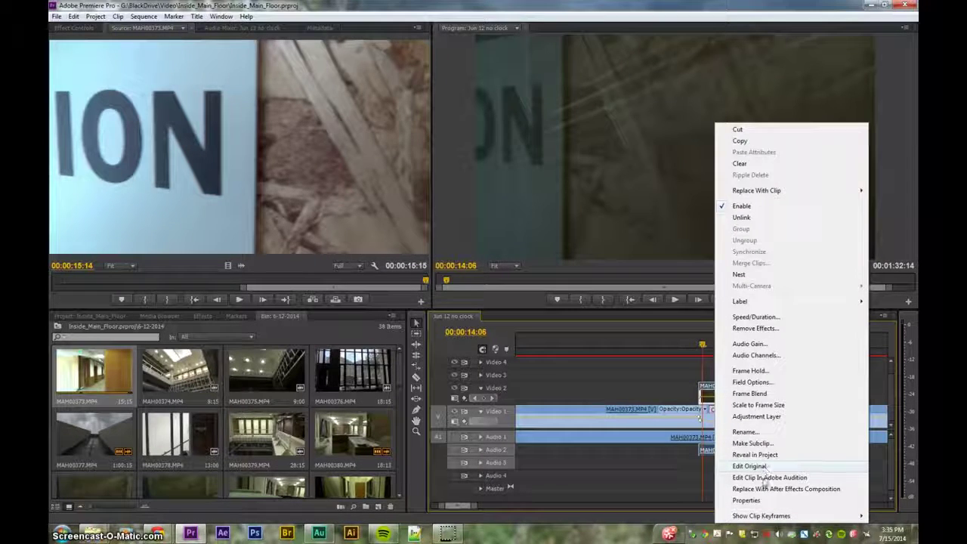
{"action": "left_click", "coordinate": [759, 455]}
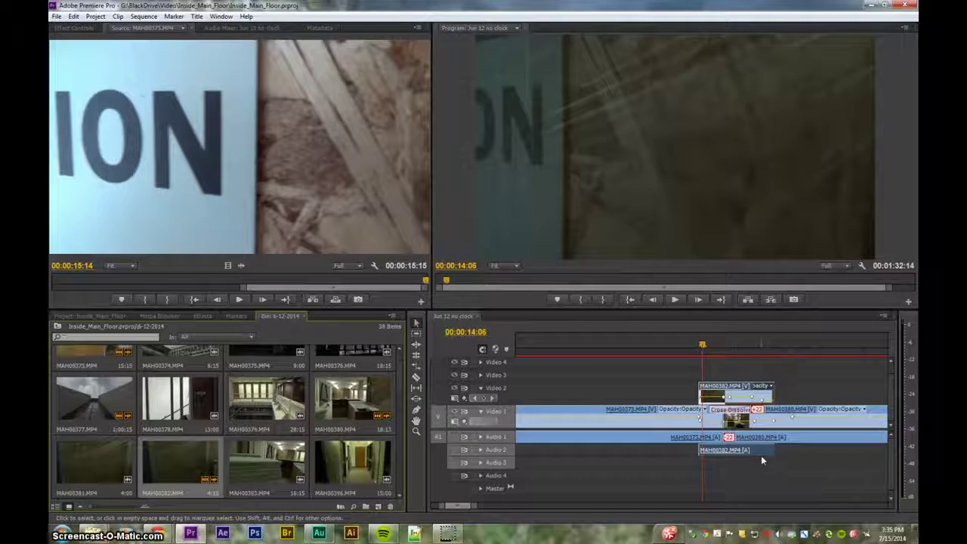
{"action": "double_click", "coordinate": [171, 470]}
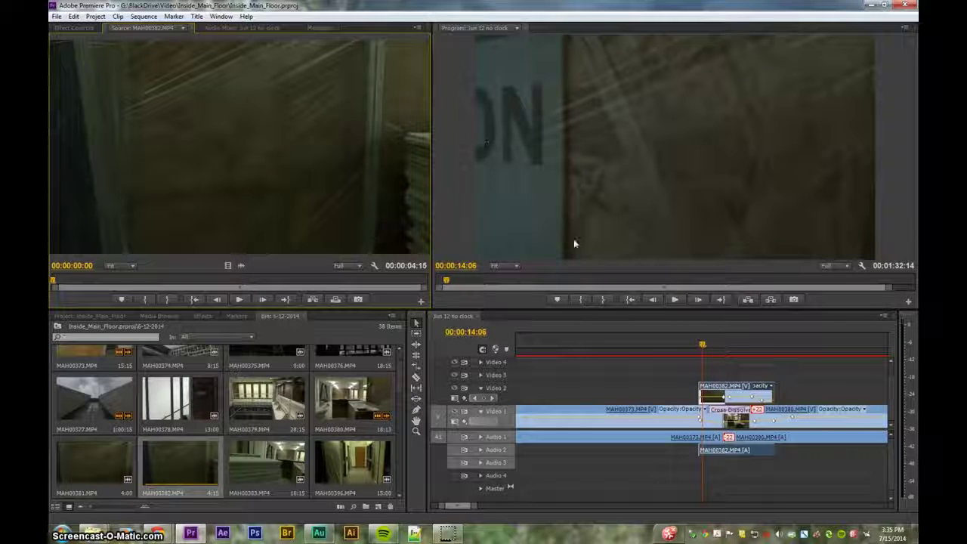
- Compare the sequence around 00:00:09:14 with the MAH00382.MP4 footage by playing and scrubbing it in the Source monitor
{"action": "left_click_drag", "start_coordinate": [444, 282], "coordinate": [443, 282]}
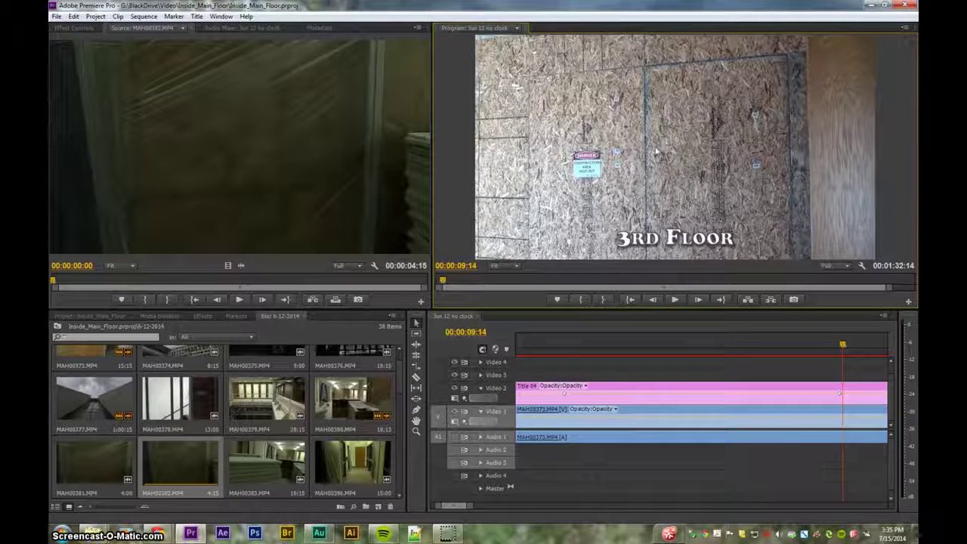
{"action": "left_click", "coordinate": [108, 223]}
{"action": "key", "text": "space"}
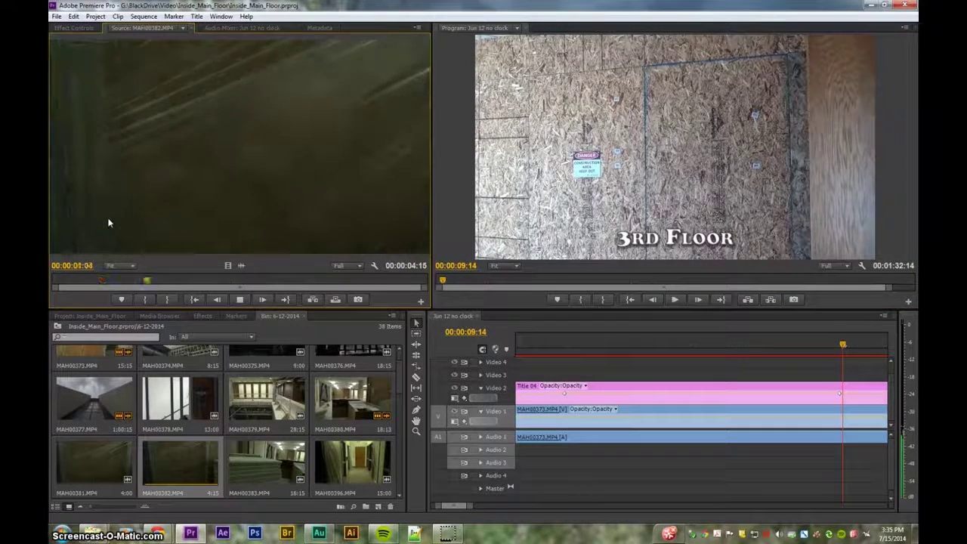
{"action": "key", "text": "space"}
{"action": "left_click_drag", "start_coordinate": [161, 286], "coordinate": [54, 286]}
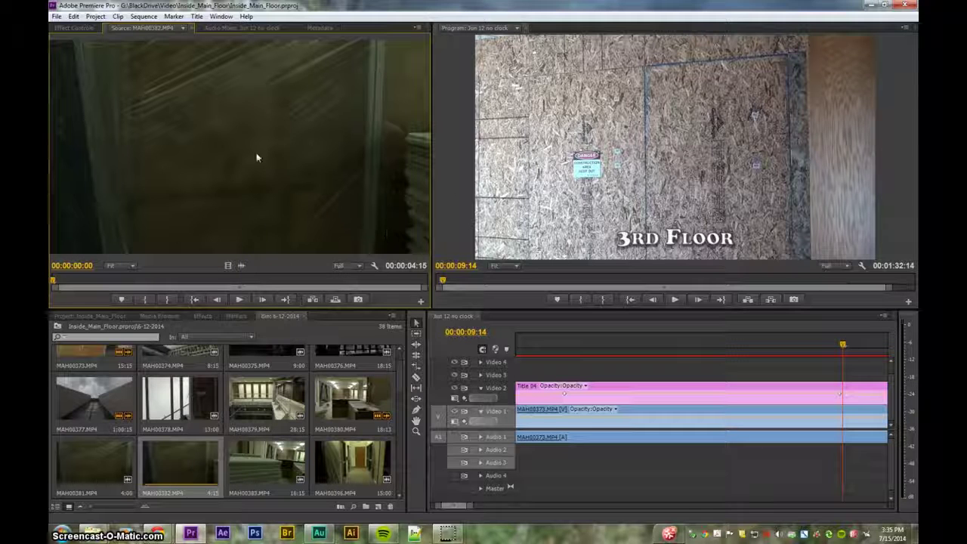
{"action": "key", "text": "space"}
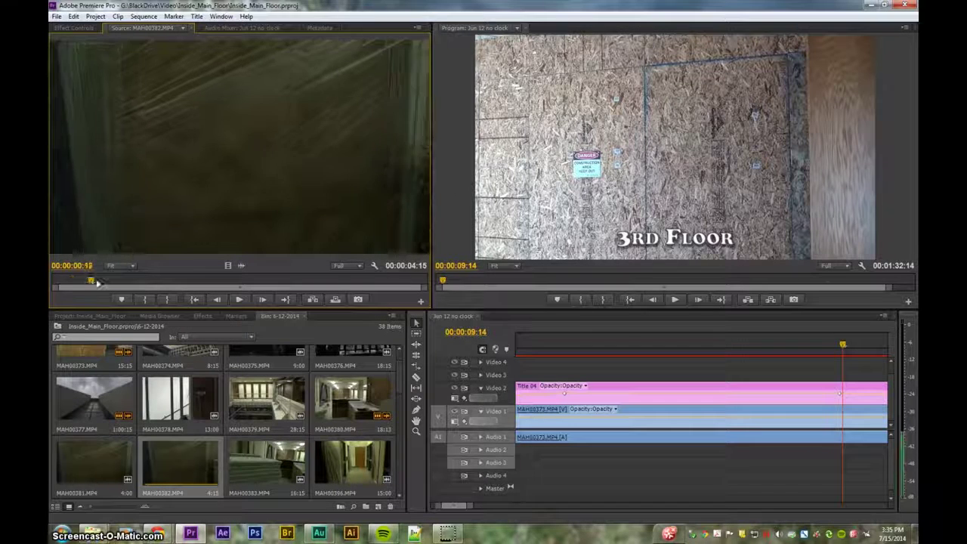
{"action": "left_click", "coordinate": [212, 281]}
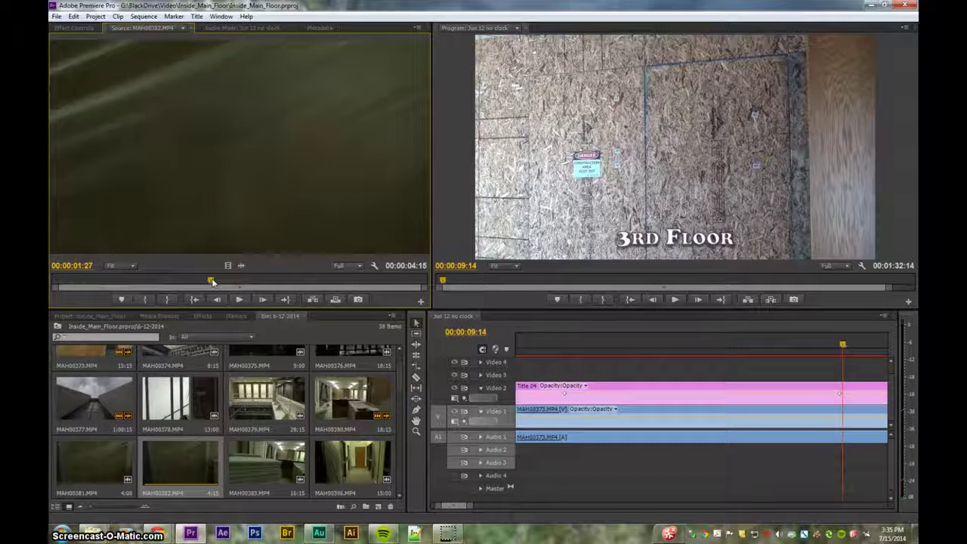
{"action": "left_click_drag", "start_coordinate": [211, 281], "coordinate": [108, 281]}
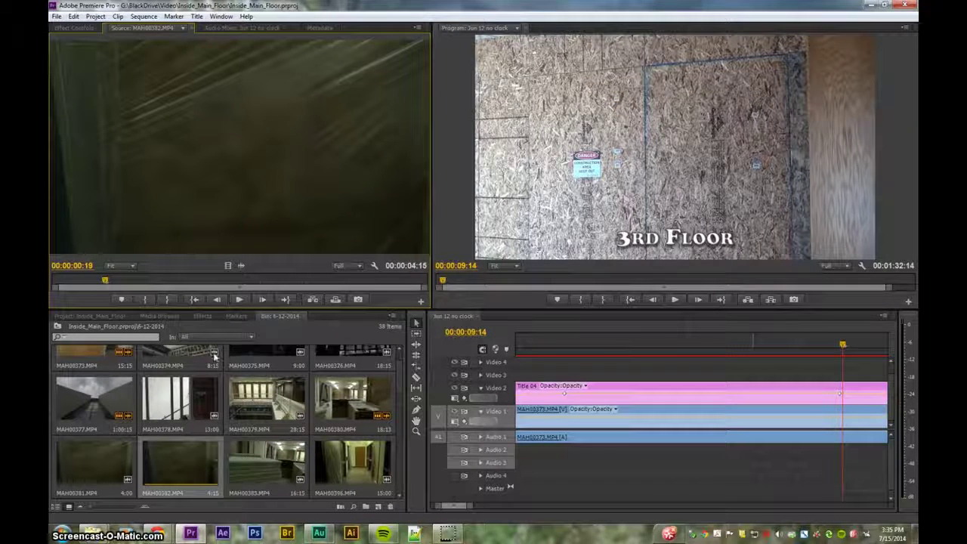
- Reveal the MAH00380.MP4 clip after the cross dissolve in the project bin and play its original in the Source monitor
{"action": "left_click", "coordinate": [839, 345]}
{"action": "key", "text": "minus"}
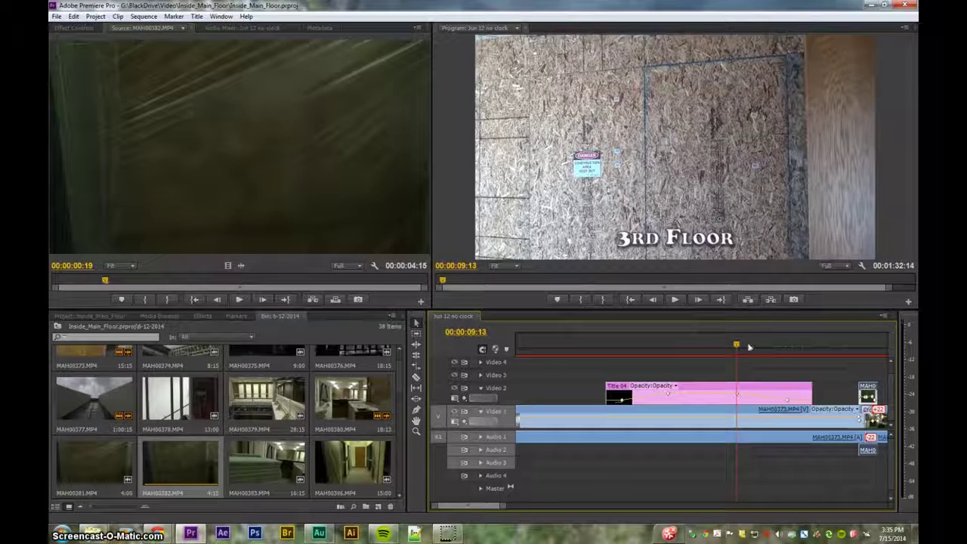
{"action": "left_click_drag", "start_coordinate": [816, 342], "coordinate": [862, 344]}
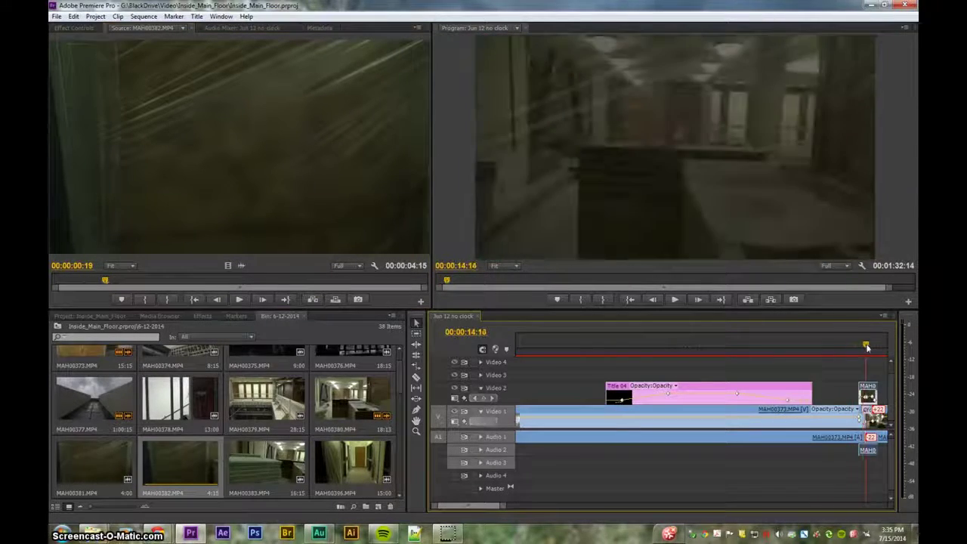
{"action": "key", "text": "equal"}
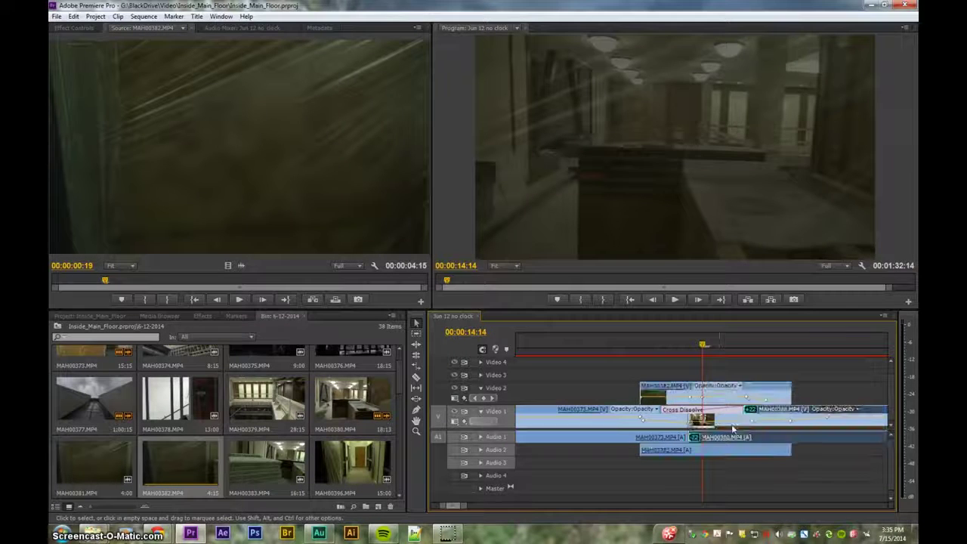
{"action": "right_click", "coordinate": [731, 424]}
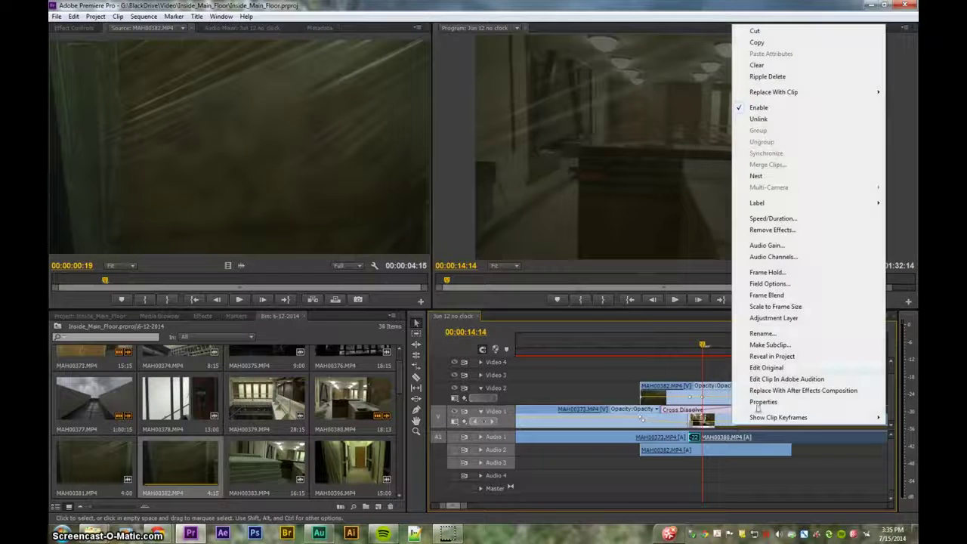
{"action": "left_click", "coordinate": [772, 356]}
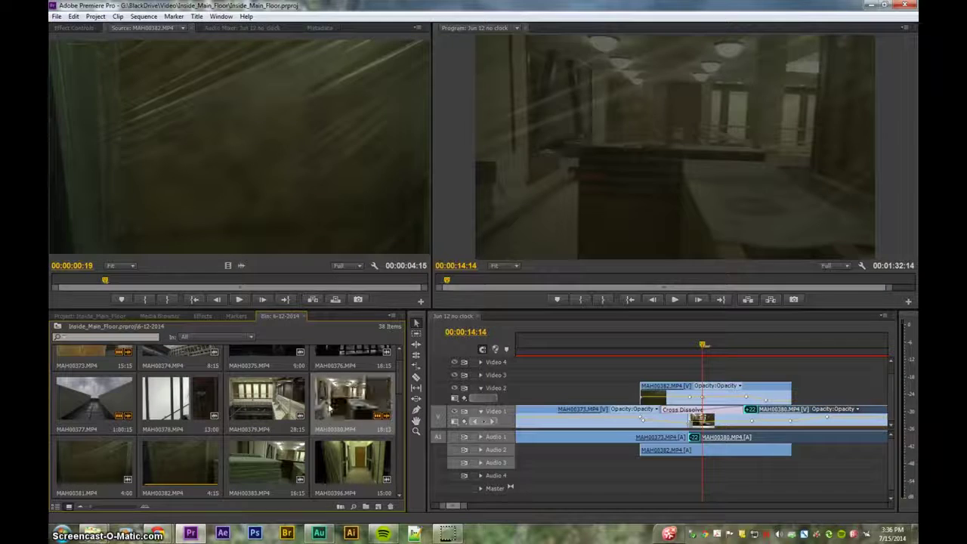
{"action": "double_click", "coordinate": [339, 411]}
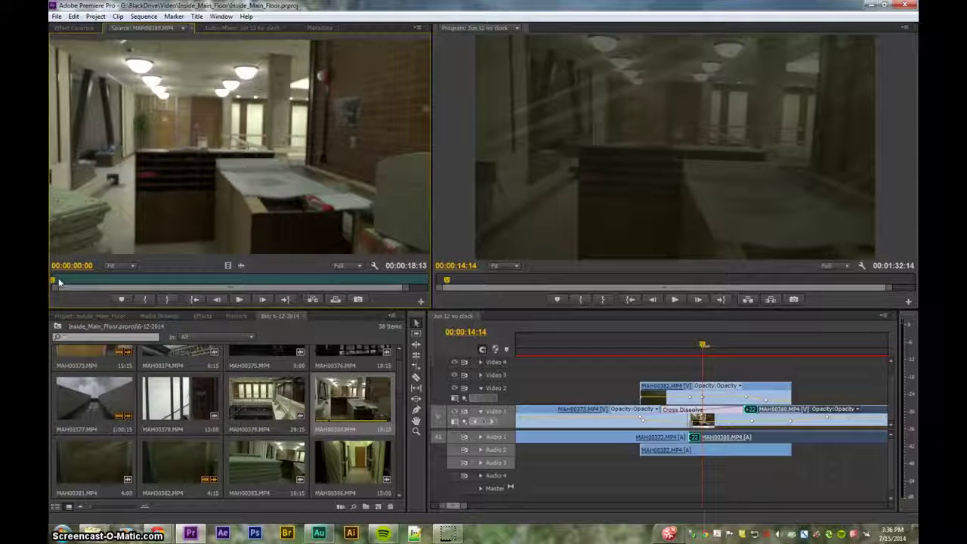
{"action": "key", "text": "space"}
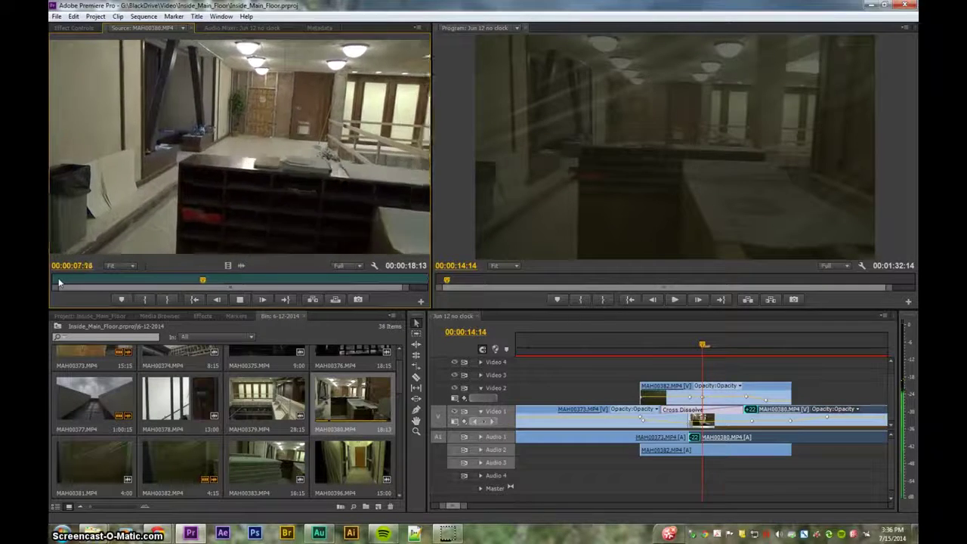
{"action": "key", "text": "space"}
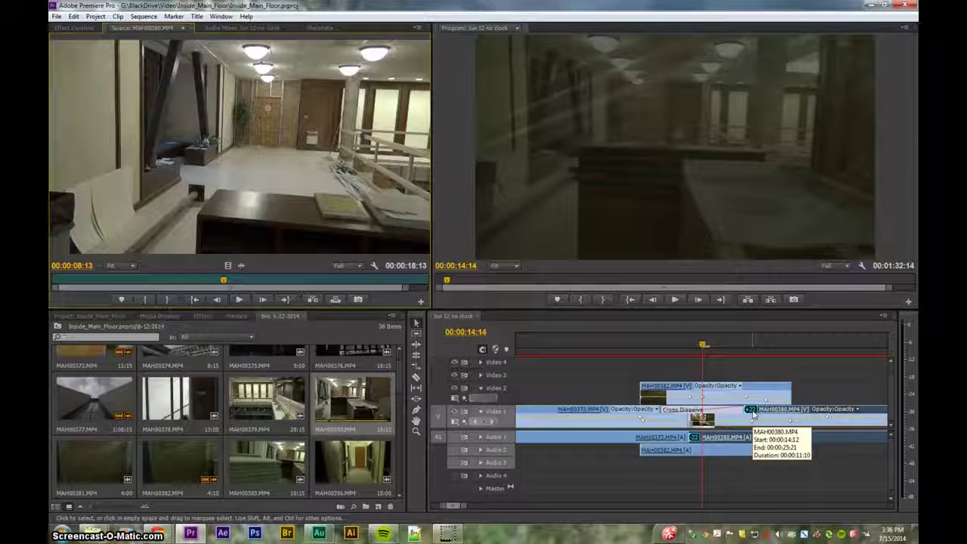
- Play the sequence through the transition from MAH00373.MP4 into MAH00380.MP4, stopping at 00:00:16:28
{"action": "left_click_drag", "start_coordinate": [702, 346], "coordinate": [619, 352]}
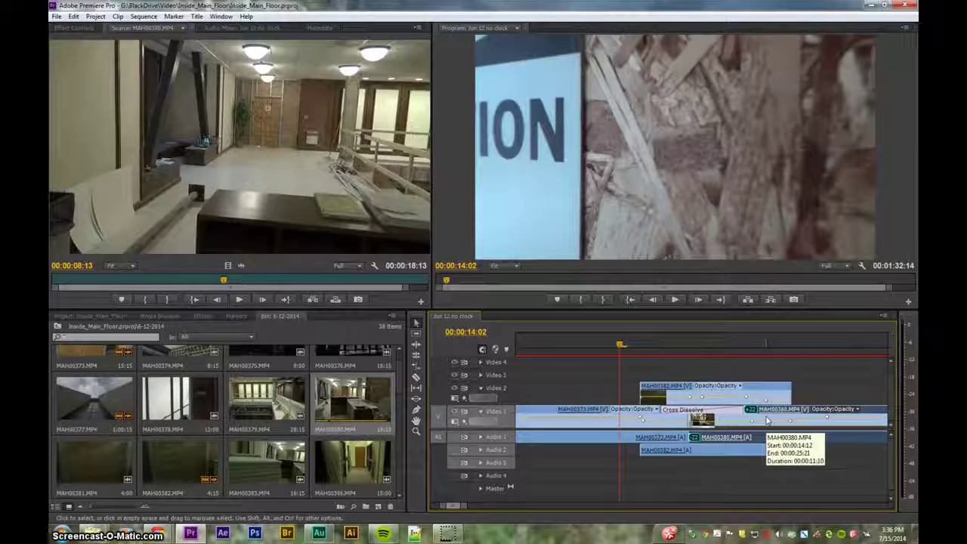
{"action": "left_click_drag", "start_coordinate": [620, 344], "coordinate": [570, 374]}
{"action": "key", "text": "space"}
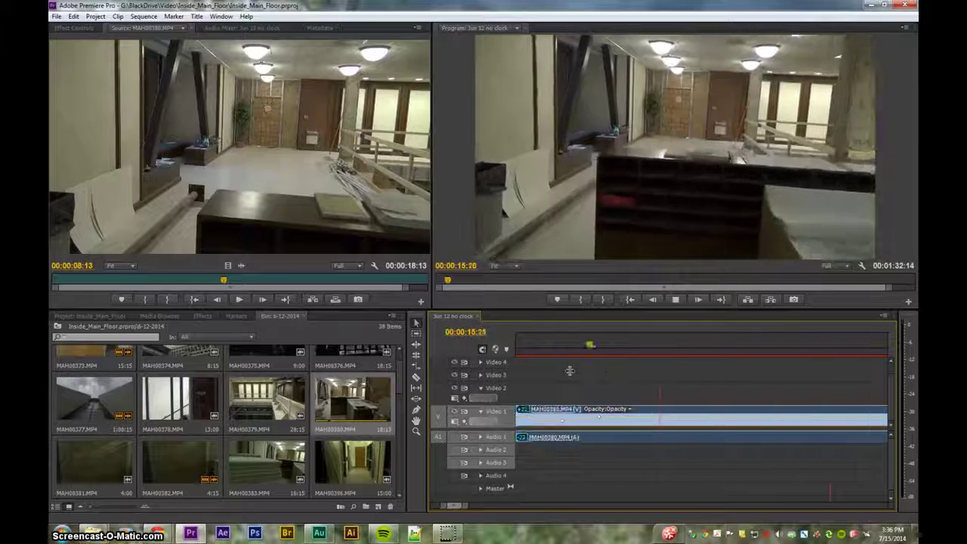
{"action": "key", "text": "space"}
- Show the Time Remapping Speed line on the MAH00380.MP4 clip on Video 1 in place of its opacity keyframes
{"action": "key", "text": "minus"}
{"action": "key", "text": "minus"}
{"action": "key", "text": "minus"}
{"action": "key", "text": "equal"}
{"action": "key", "text": "equal"}
{"action": "key", "text": "minus"}
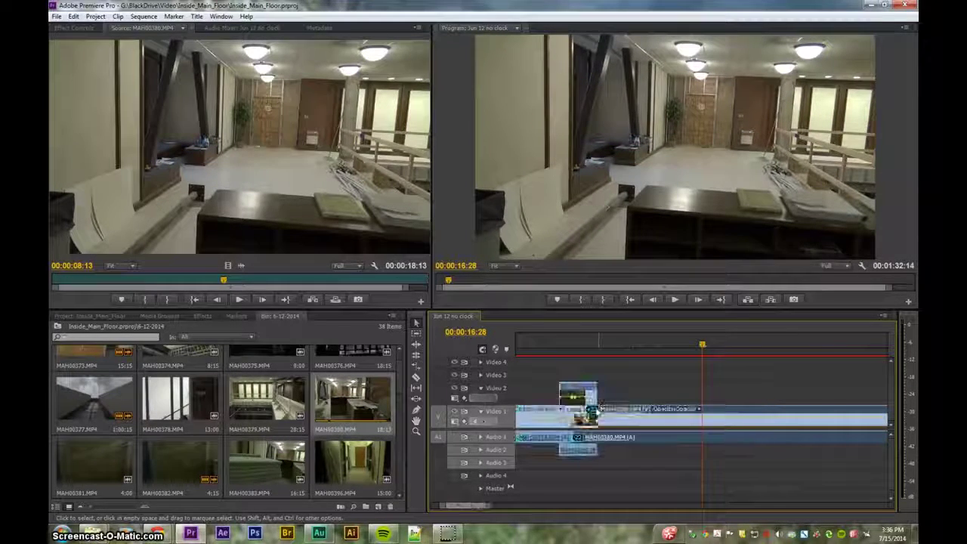
{"action": "left_click", "coordinate": [653, 410]}
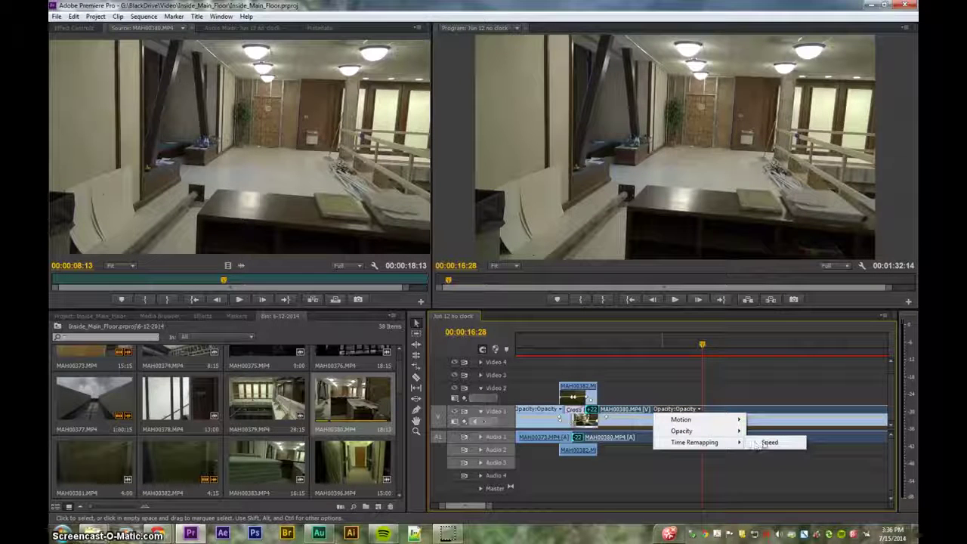
{"action": "left_click", "coordinate": [764, 445]}
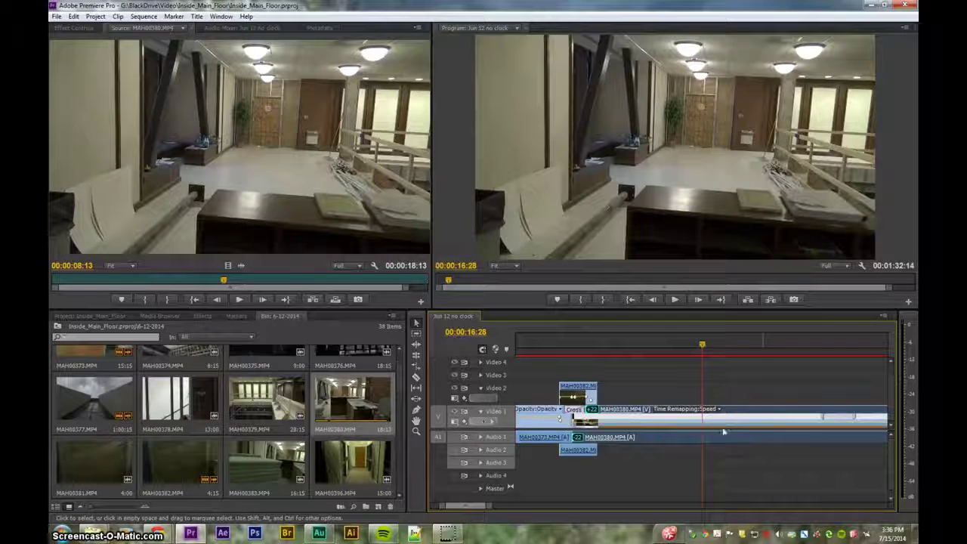
{"action": "mouse_move", "coordinate": [700, 428]}
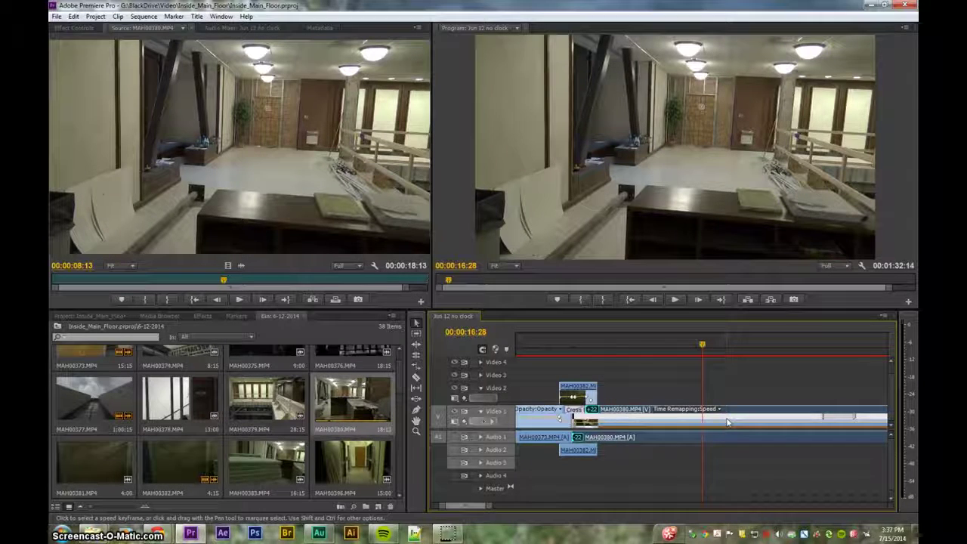
- Try adding a speed keyframe at 00:00:16:28 on the MAH00380.MP4 clip and splitting it into a ramp, and undo it
{"action": "key", "text": "="}
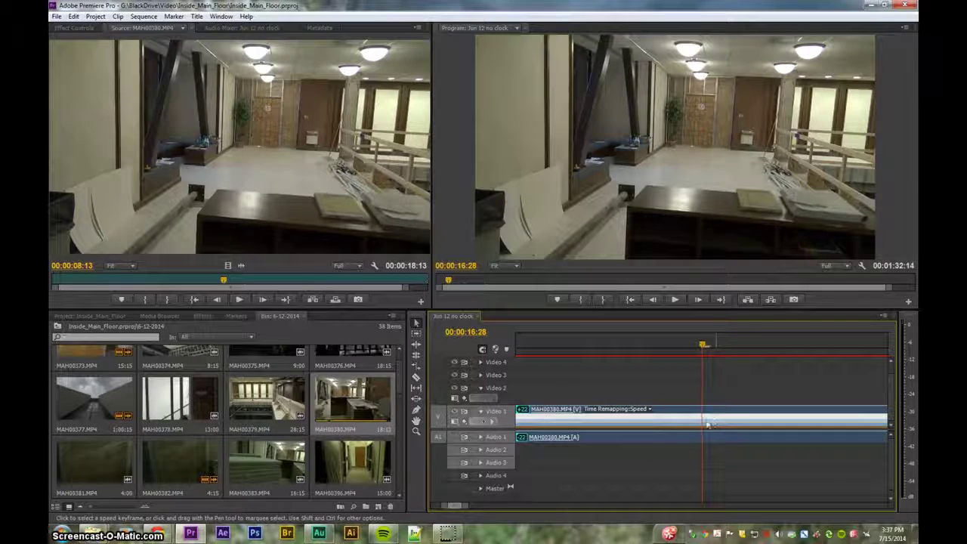
{"action": "left_click", "coordinate": [704, 423], "text": "ctrl"}
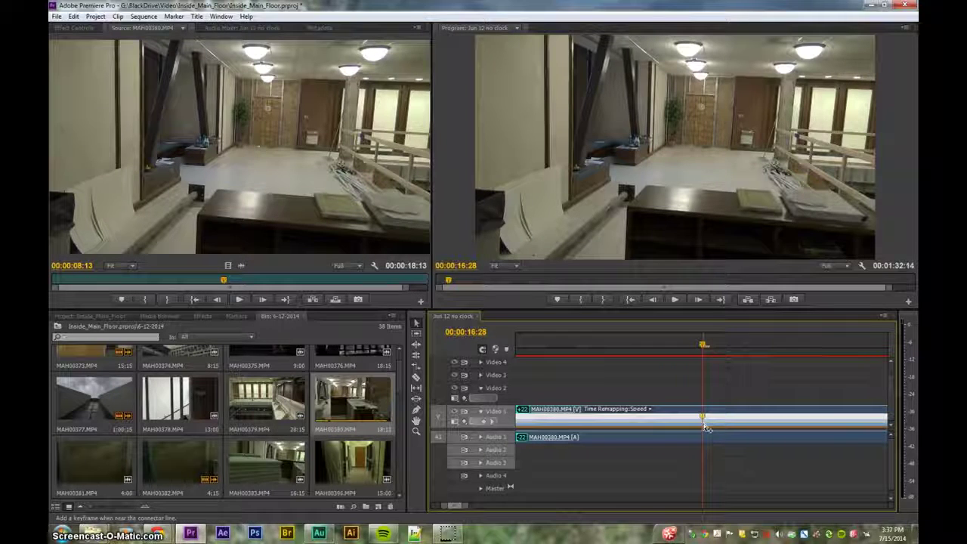
{"action": "left_click_drag", "start_coordinate": [703, 417], "coordinate": [746, 421]}
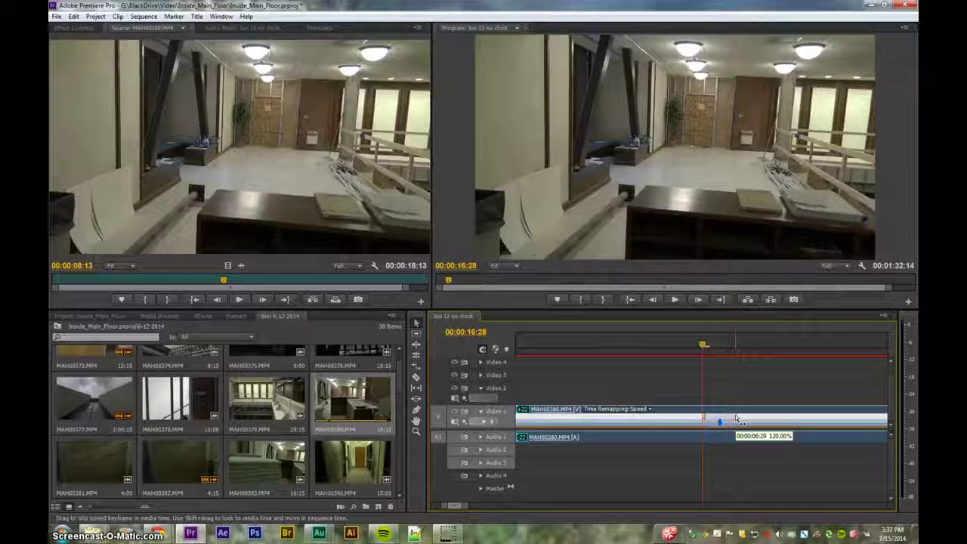
{"action": "key", "text": "ctrl+z"}
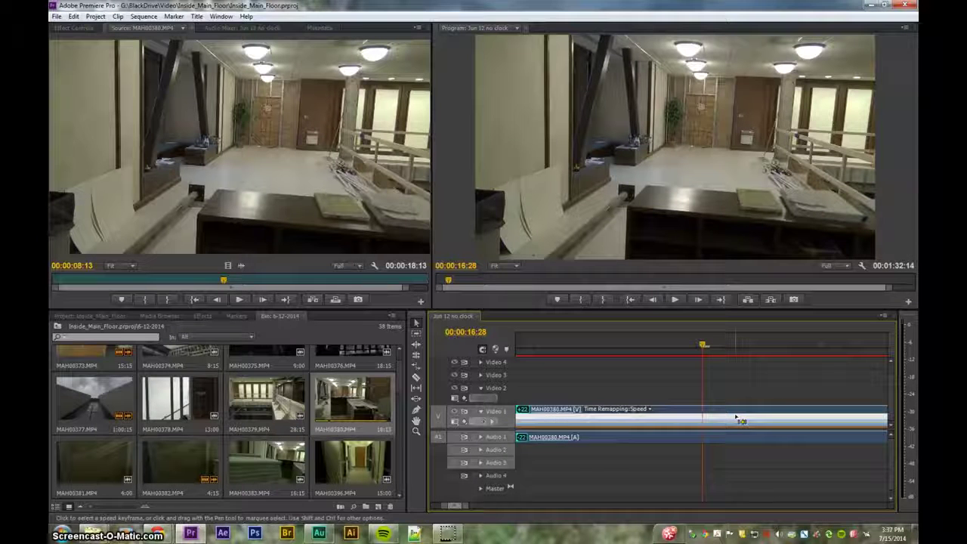
- Go to 00:01:28:04 in the final MAH00393.MP4 clip and show its Time Remapping Speed line in place of opacity
{"action": "key", "text": "minus"}
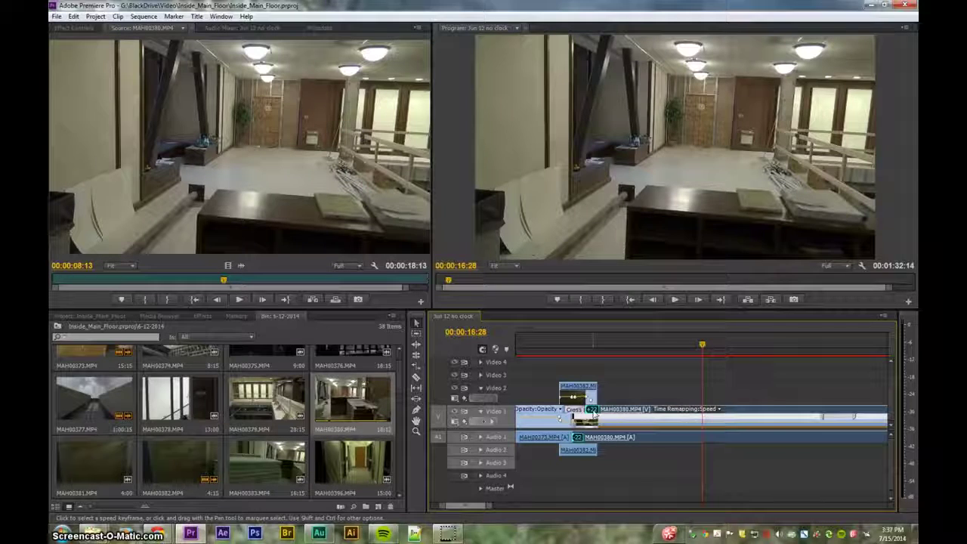
{"action": "key", "text": "minus"}
{"action": "key", "text": "minus"}
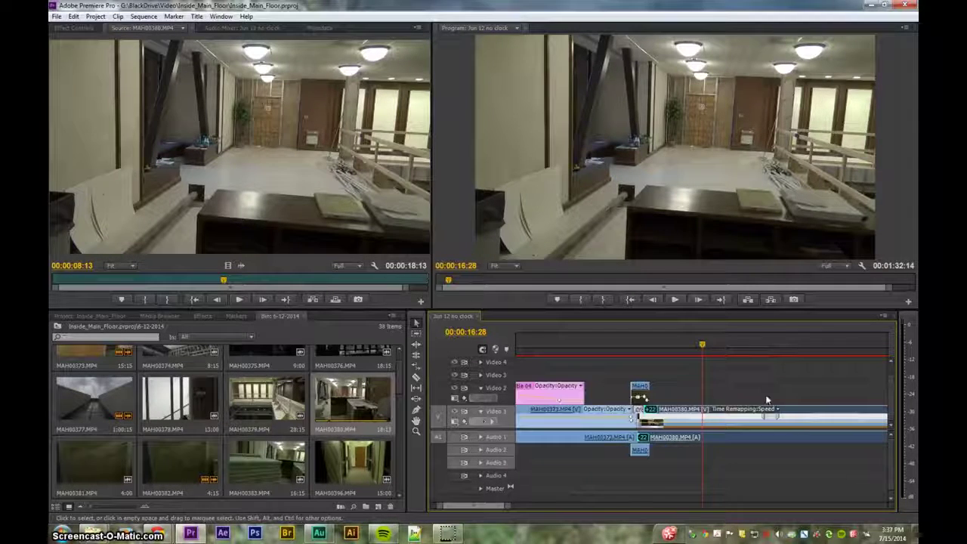
{"action": "key", "text": "minus"}
{"action": "key", "text": "minus"}
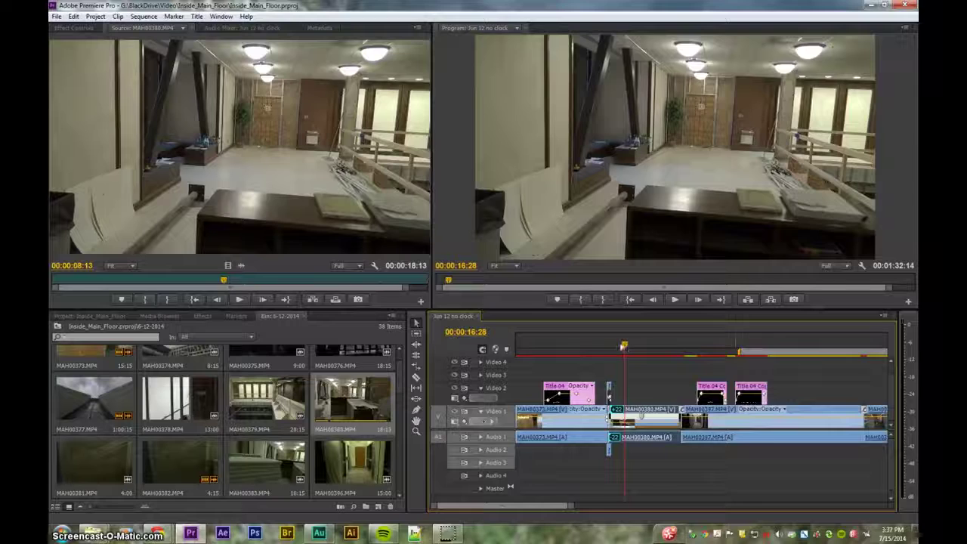
{"action": "left_click", "coordinate": [799, 349]}
{"action": "key", "text": "equal"}
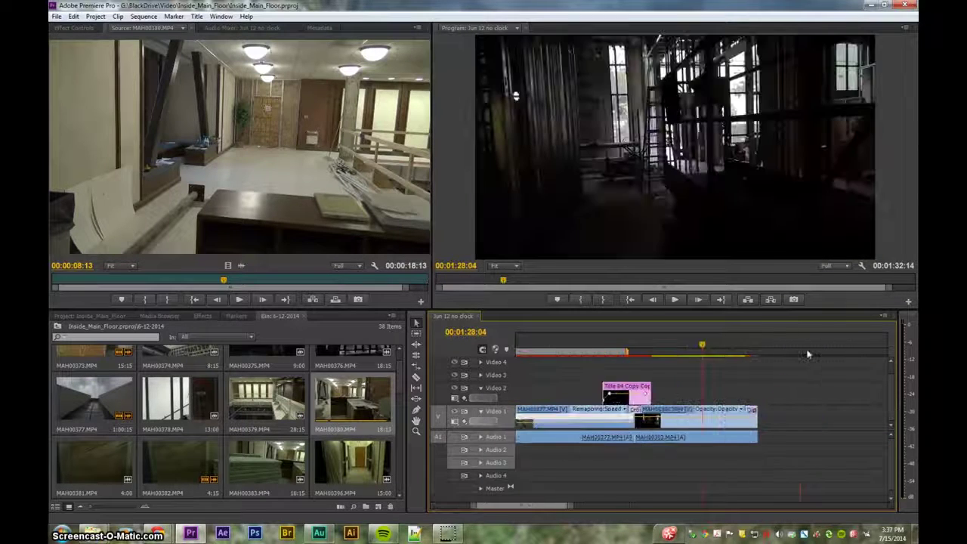
{"action": "key", "text": "equal"}
{"action": "key", "text": "minus"}
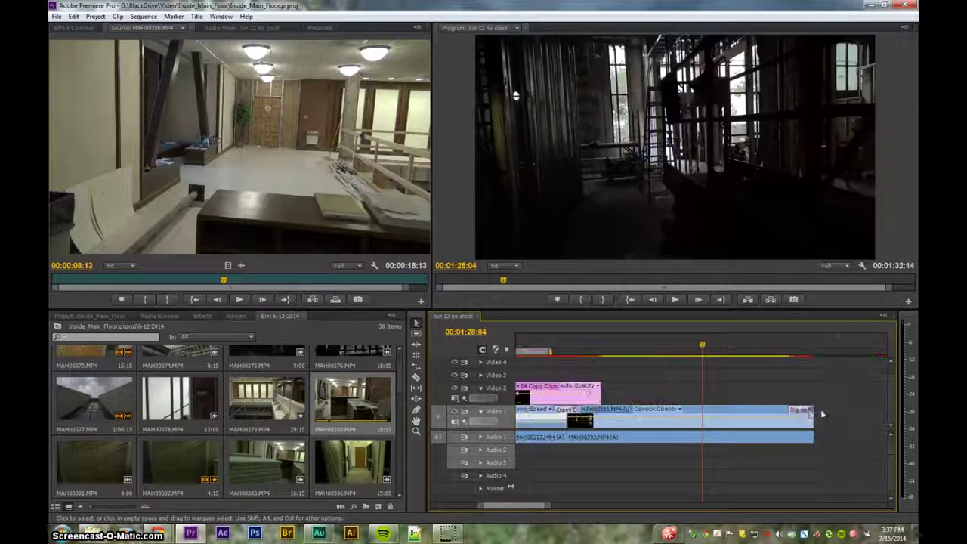
{"action": "left_click", "coordinate": [679, 409]}
{"action": "mouse_move", "coordinate": [684, 440]}
{"action": "left_click", "coordinate": [763, 444]}
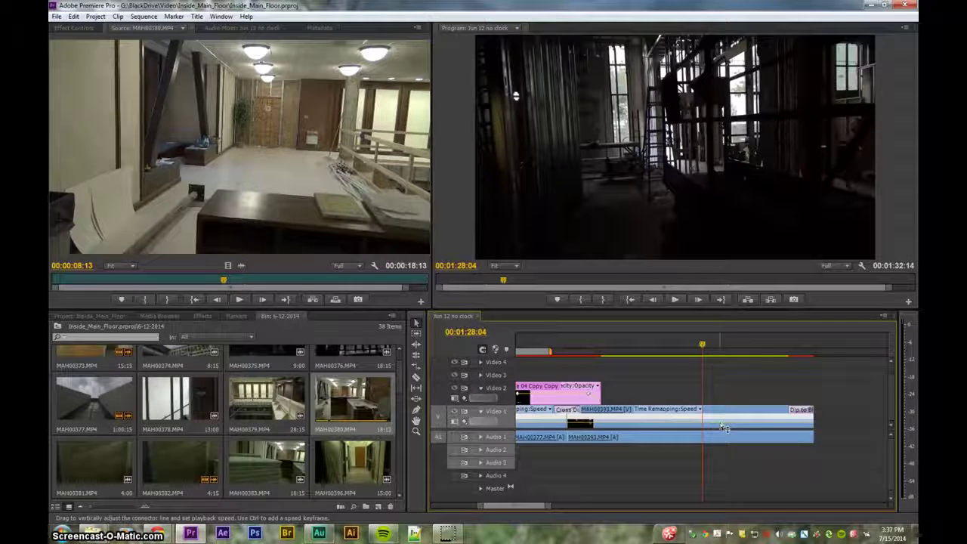
- Raise the playback speed of the MAH00393.MP4 video with its speed line and unlink its audio
{"action": "left_click_drag", "start_coordinate": [726, 428], "coordinate": [722, 420]}
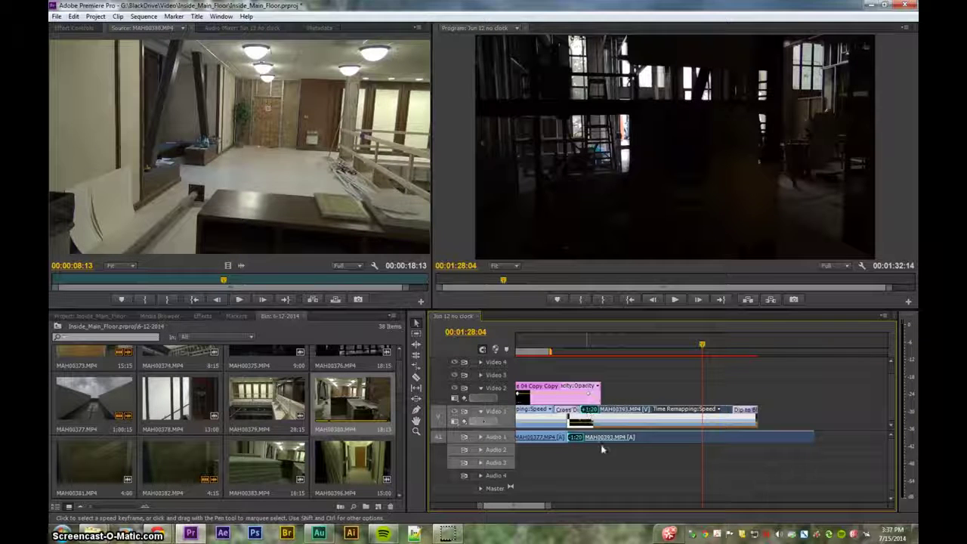
{"action": "right_click", "coordinate": [781, 437]}
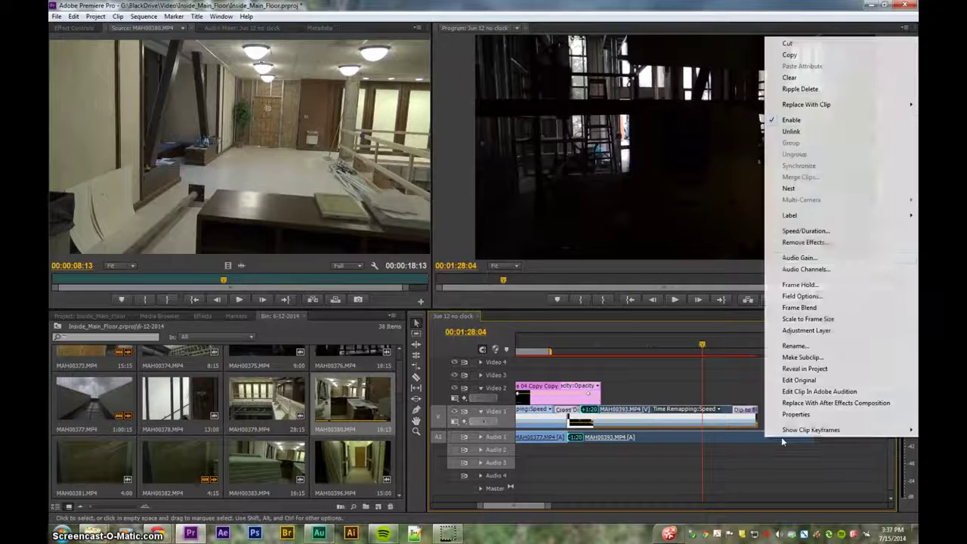
{"action": "left_click", "coordinate": [801, 134]}
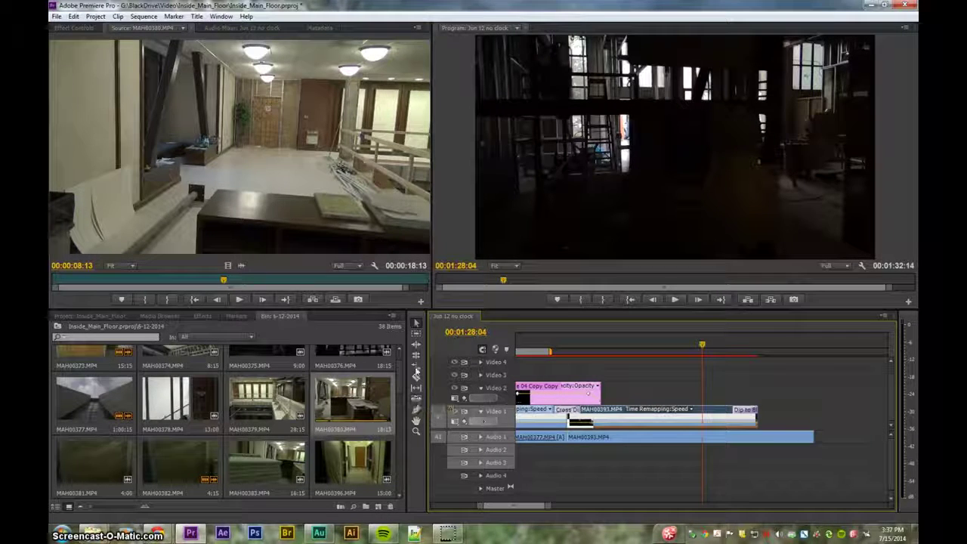
- Rate-stretch the unlinked MAH00393.MP4 audio to end with its video, and undo all speed and link changes on the clip
{"action": "left_click", "coordinate": [416, 368]}
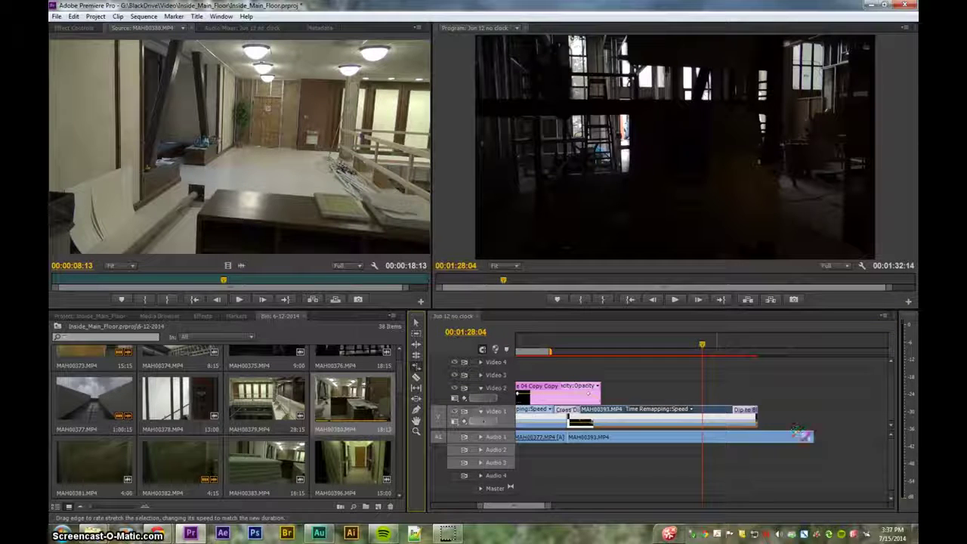
{"action": "left_click_drag", "start_coordinate": [812, 436], "coordinate": [758, 435]}
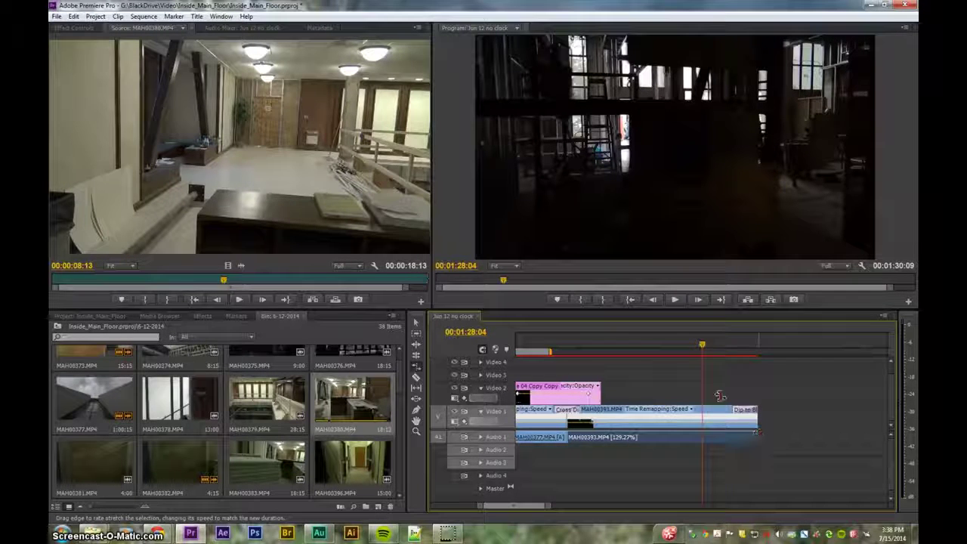
{"action": "left_click_drag", "start_coordinate": [673, 351], "coordinate": [599, 349]}
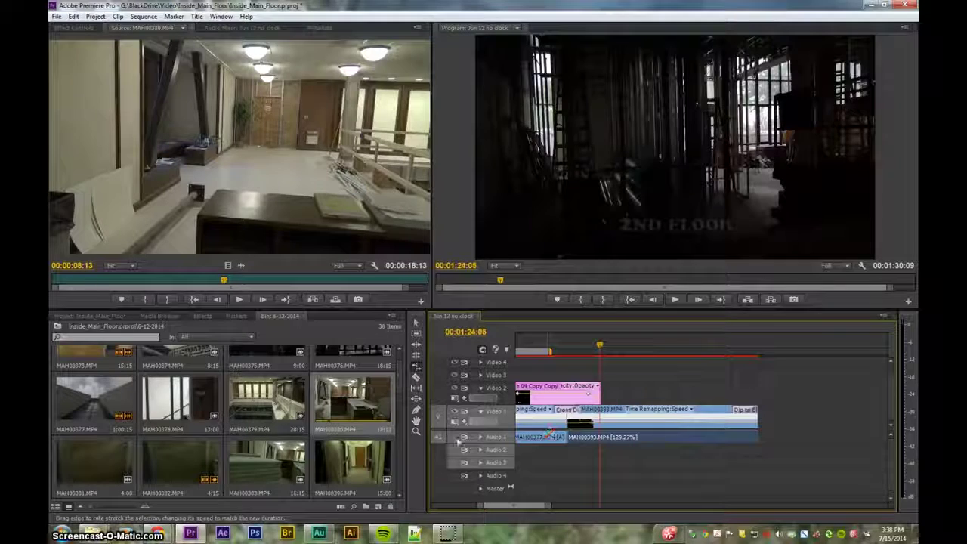
{"action": "left_click_drag", "start_coordinate": [756, 414], "coordinate": [773, 416]}
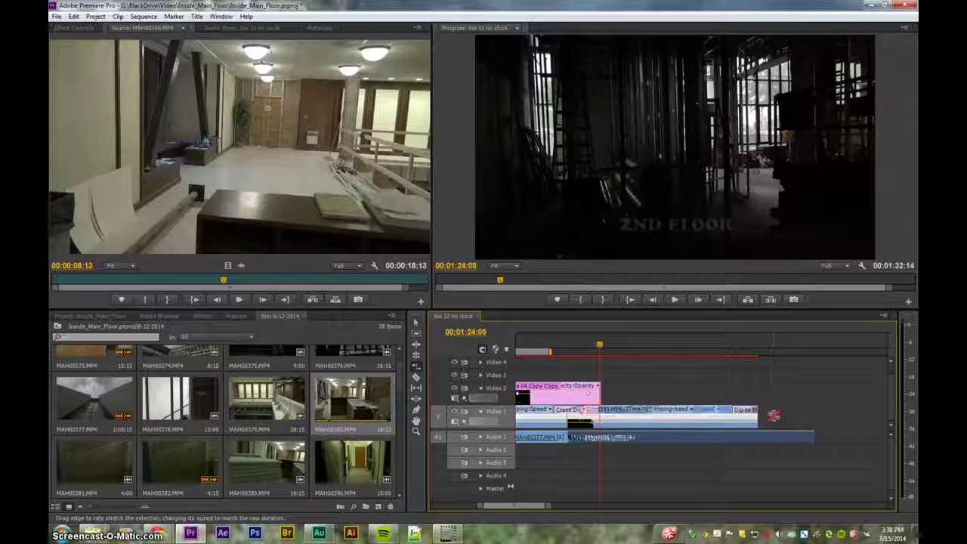
{"action": "key", "text": "ctrl+z"}
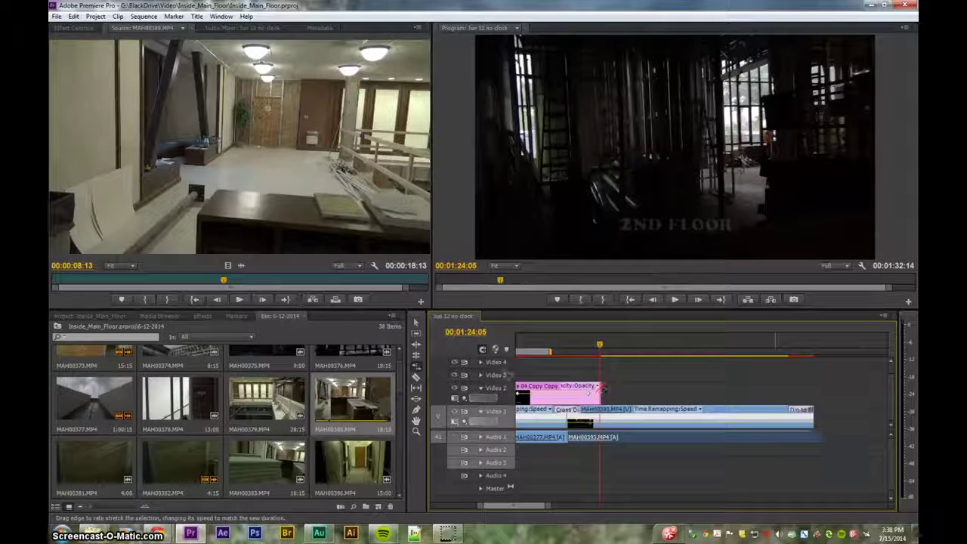
- Move the playhead back from the 2nd Floor title to the construction sign shot at 00:00:13:15
{"action": "left_click", "coordinate": [590, 347]}
{"action": "left_click_drag", "start_coordinate": [591, 348], "coordinate": [586, 348]}
{"action": "key", "text": "minus"}
{"action": "key", "text": "minus"}
{"action": "key", "text": "minus"}
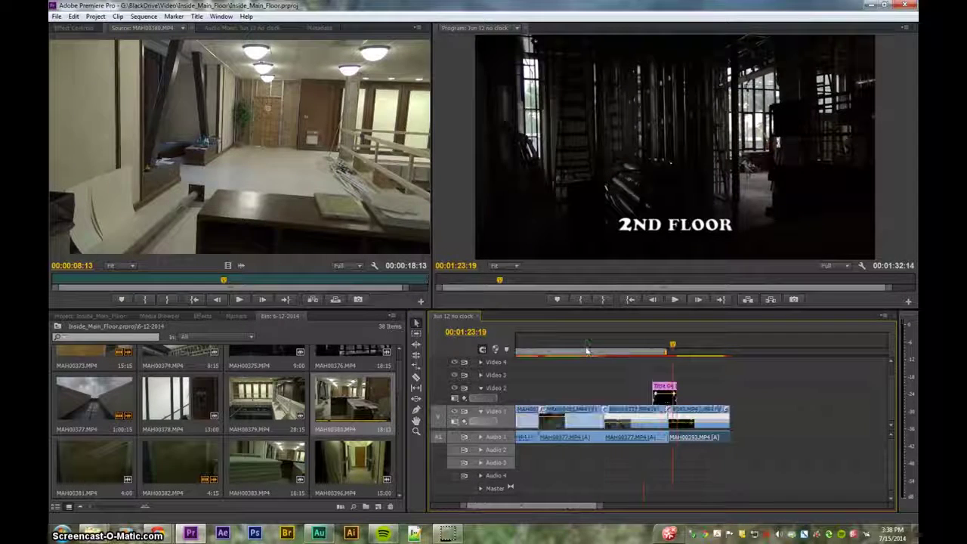
{"action": "left_click", "coordinate": [537, 347]}
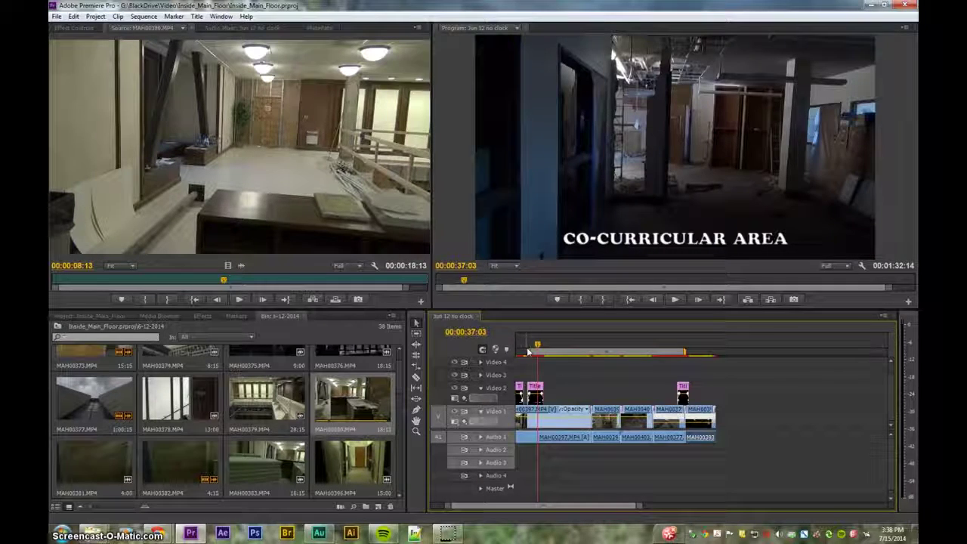
{"action": "left_click_drag", "start_coordinate": [537, 346], "coordinate": [559, 348]}
{"action": "key", "text": "equal"}
{"action": "key", "text": "equal"}
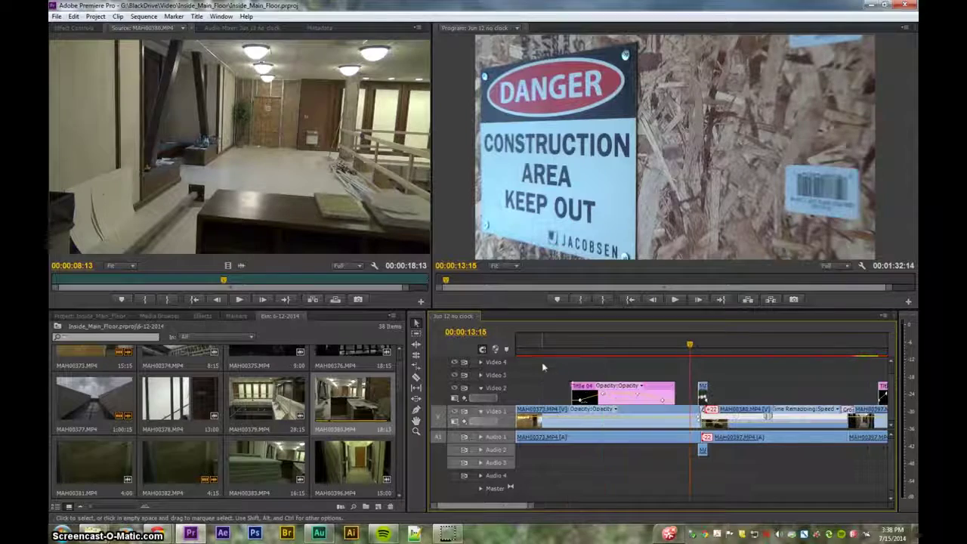
- Scrub the transition from MAH00373.MP4 into MAH00380.MP4, stopping at 00:00:14:25
{"action": "left_click_drag", "start_coordinate": [689, 345], "coordinate": [692, 343]}
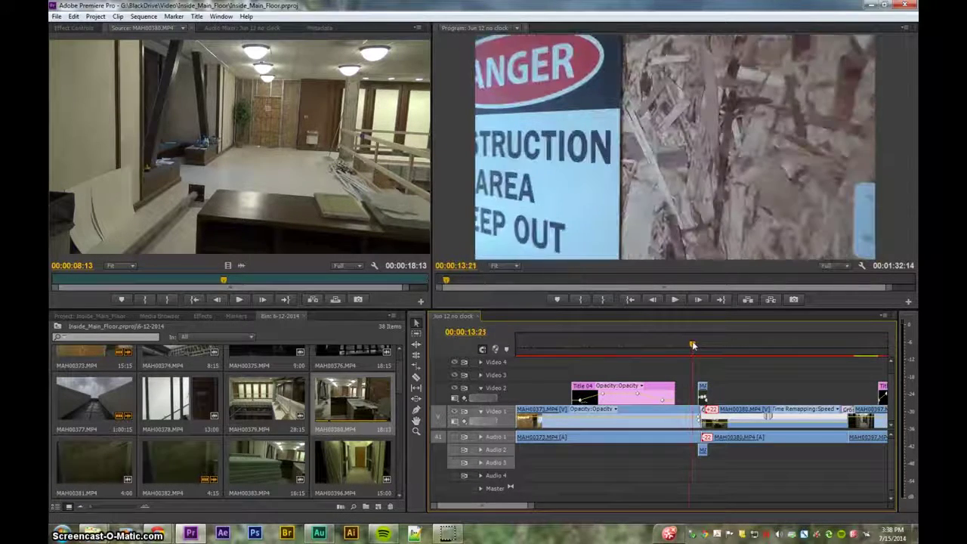
{"action": "left_click", "coordinate": [644, 423]}
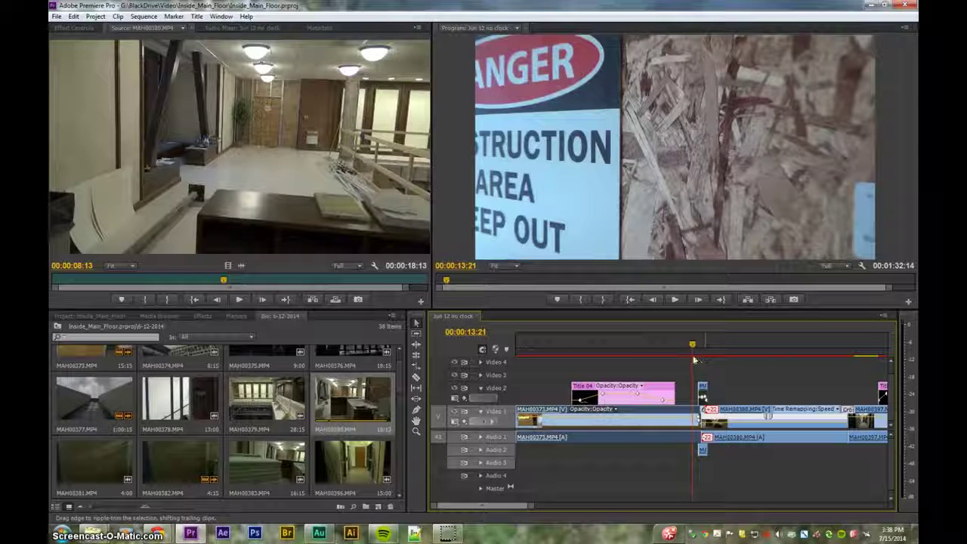
{"action": "mouse_move", "coordinate": [691, 344]}
{"action": "left_mouse_down"}
{"action": "mouse_move", "coordinate": [729, 345]}
{"action": "mouse_move", "coordinate": [706, 345]}
{"action": "left_mouse_up"}
- Reveal the MAH00373.MP4 clip in the project bin and place its original footage on Video 1 well past the sequence's last clip
{"action": "key", "text": "minus"}
{"action": "key", "text": "minus"}
{"action": "key", "text": "minus"}
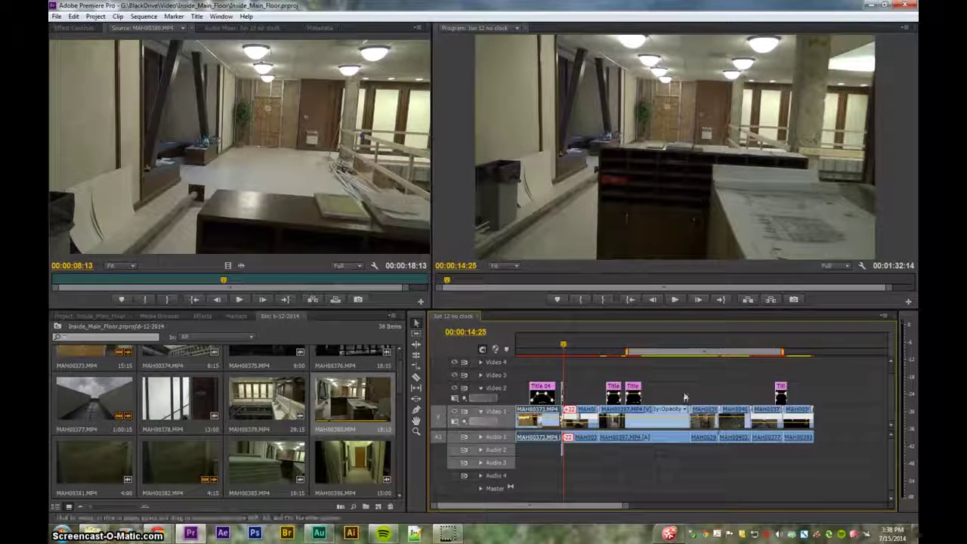
{"action": "right_click", "coordinate": [528, 425]}
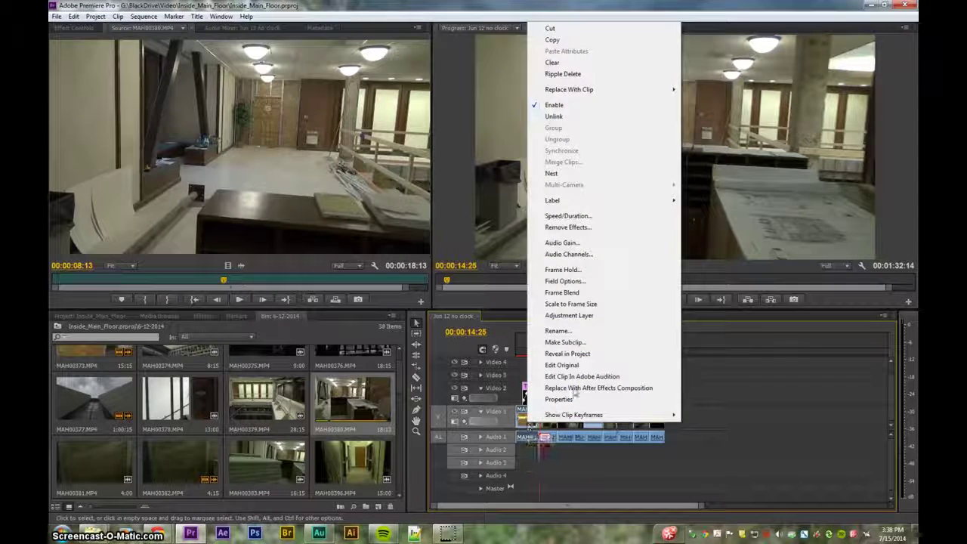
{"action": "left_click", "coordinate": [569, 356]}
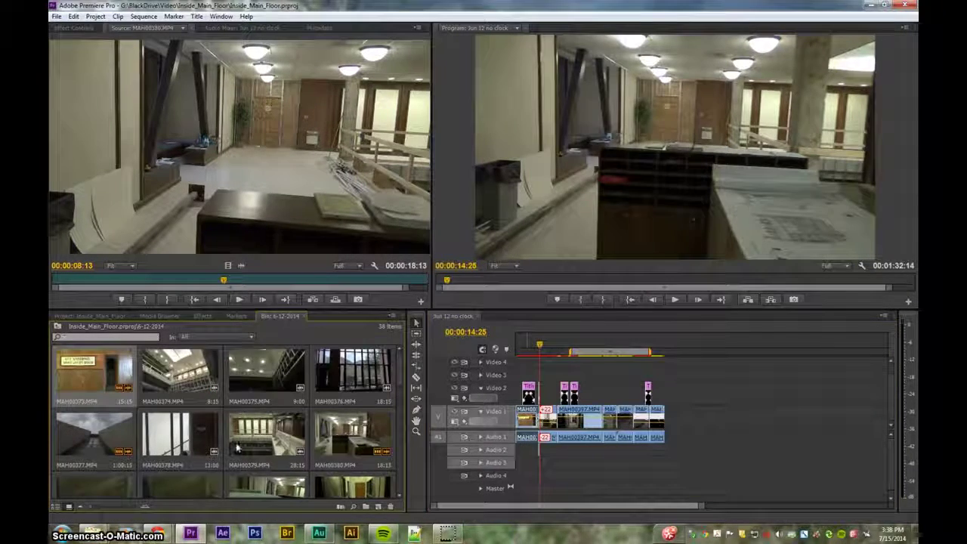
{"action": "left_click_drag", "start_coordinate": [98, 374], "coordinate": [754, 417]}
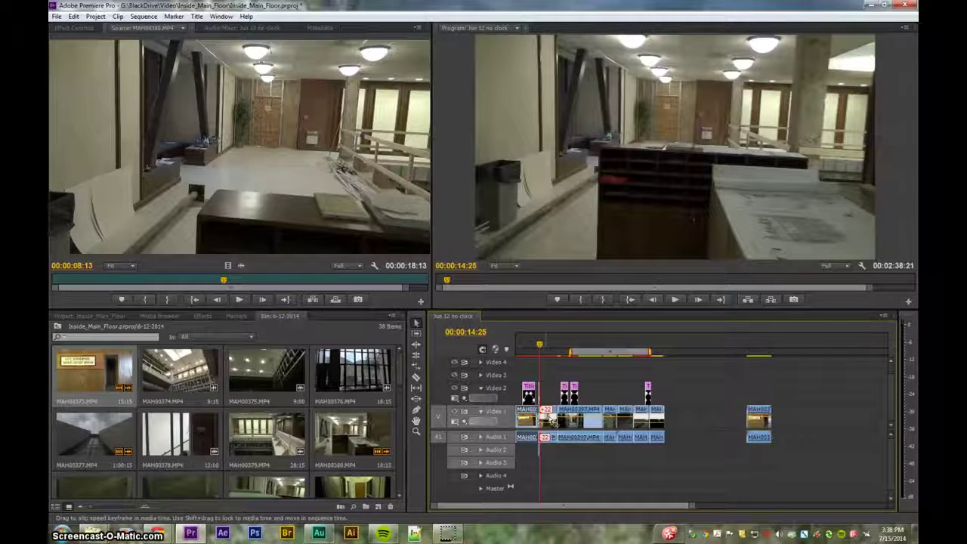
- Reveal the MAH00380.MP4 clip in the project bin and place its original footage directly after the MAH00373.MP4 copy on Video 1
{"action": "left_click", "coordinate": [550, 421]}
{"action": "right_click", "coordinate": [552, 421]}
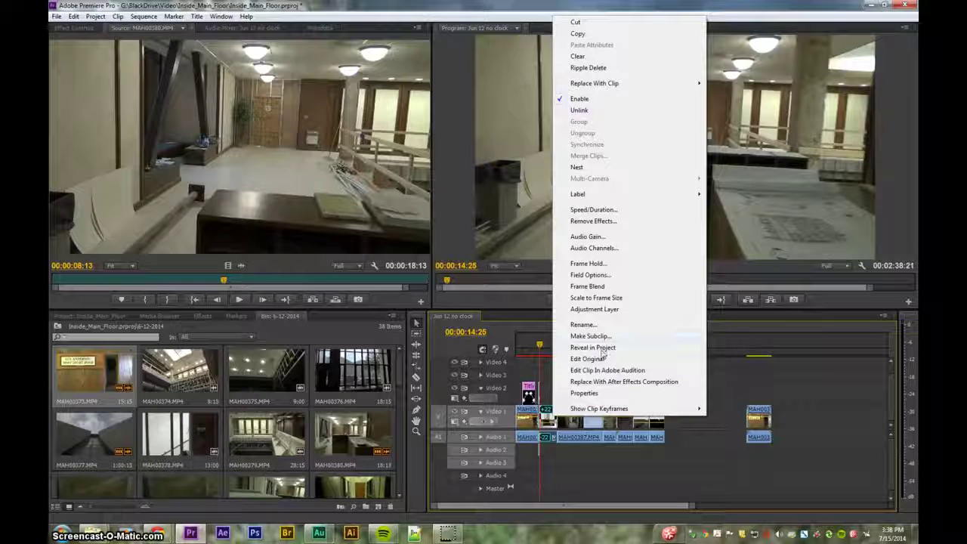
{"action": "left_click", "coordinate": [596, 347]}
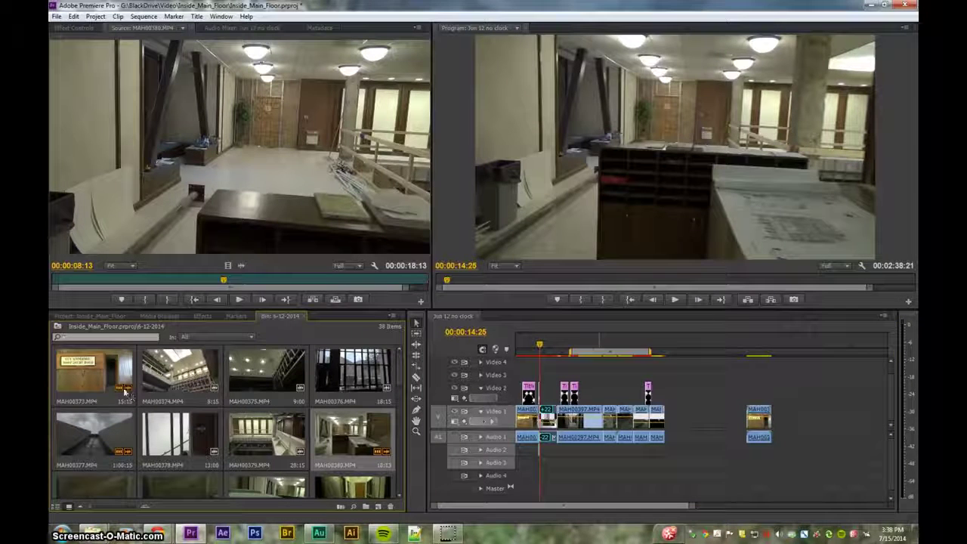
{"action": "left_click_drag", "start_coordinate": [337, 435], "coordinate": [781, 427]}
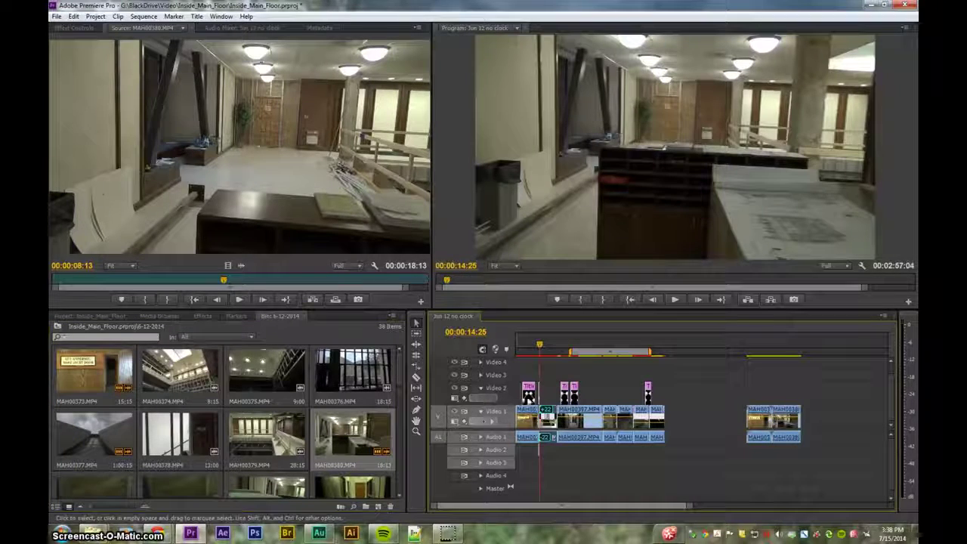
- Reveal the MAH00382.MP4 overlay clip on Video 2 in the project bin
{"action": "key", "text": "="}
{"action": "key", "text": "="}
{"action": "key", "text": "="}
{"action": "key", "text": "="}
{"action": "key", "text": "="}
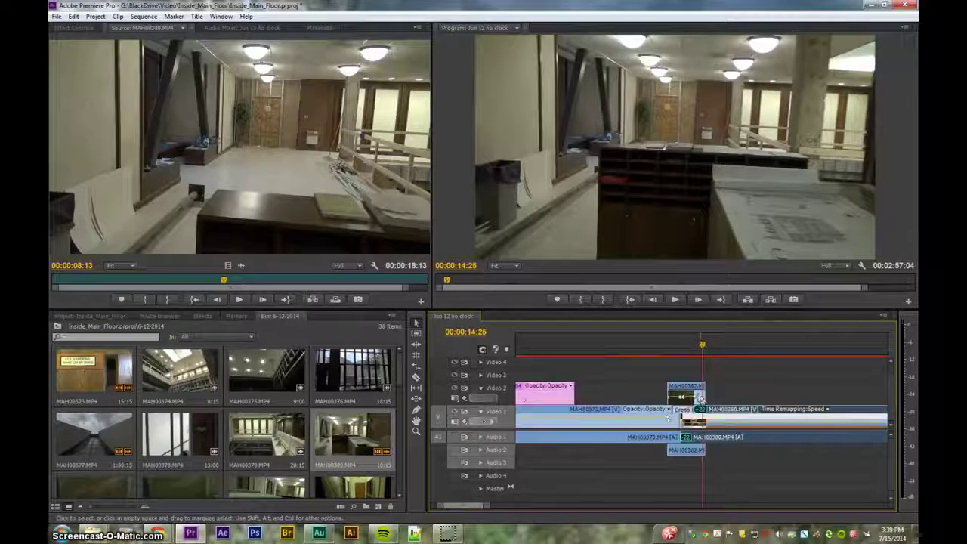
{"action": "right_click", "coordinate": [698, 394]}
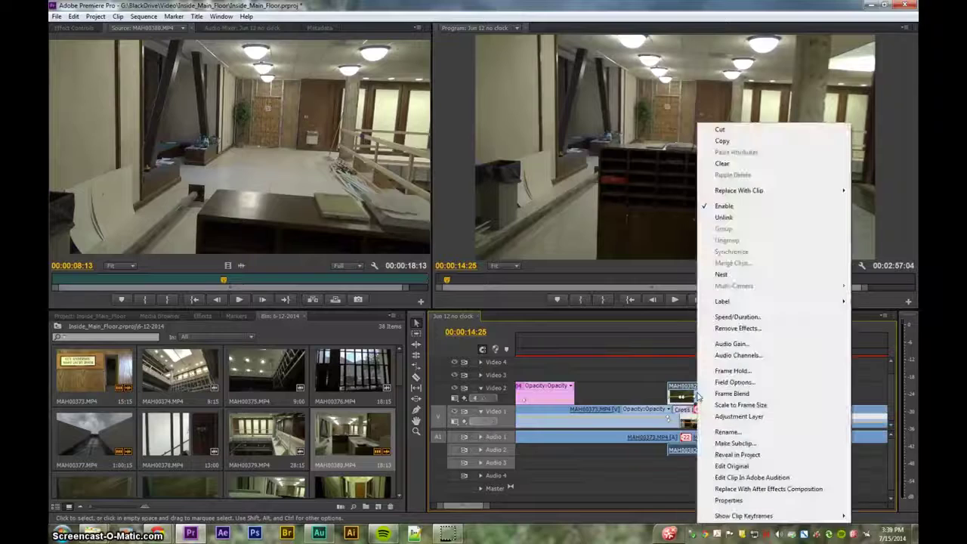
{"action": "left_click", "coordinate": [737, 454]}
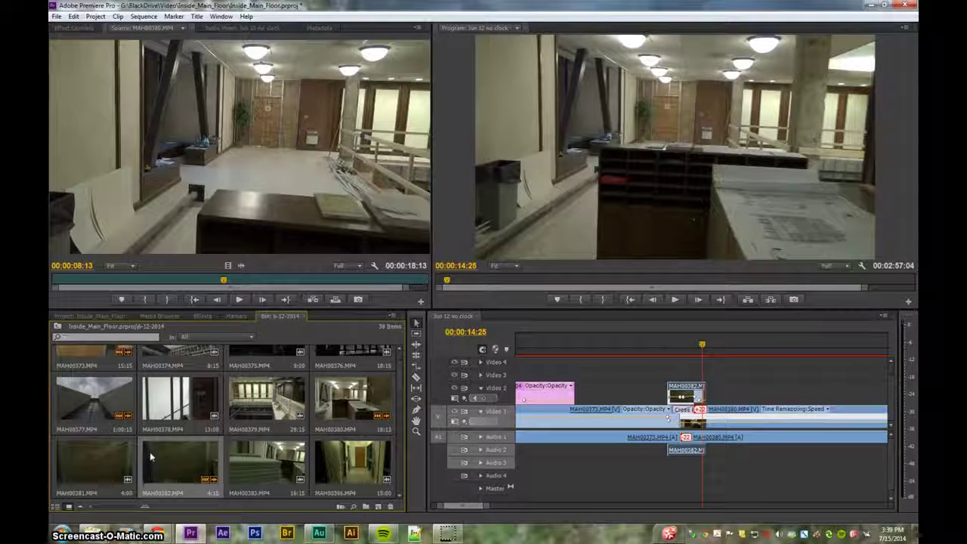
- Move the playhead to 00:02:39:17, near the cut between the copied MAH00373.MP4 and MAH00380.MP4 clips
{"action": "left_click", "coordinate": [862, 348]}
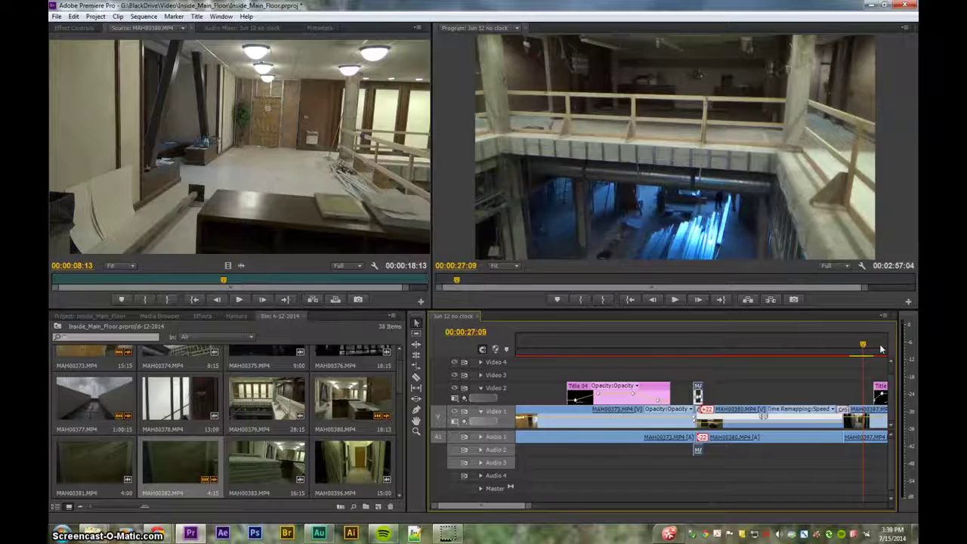
{"action": "left_click", "coordinate": [880, 348]}
{"action": "key", "text": "minus"}
{"action": "key", "text": "minus"}
{"action": "key", "text": "minus"}
{"action": "left_click_drag", "start_coordinate": [764, 349], "coordinate": [774, 348]}
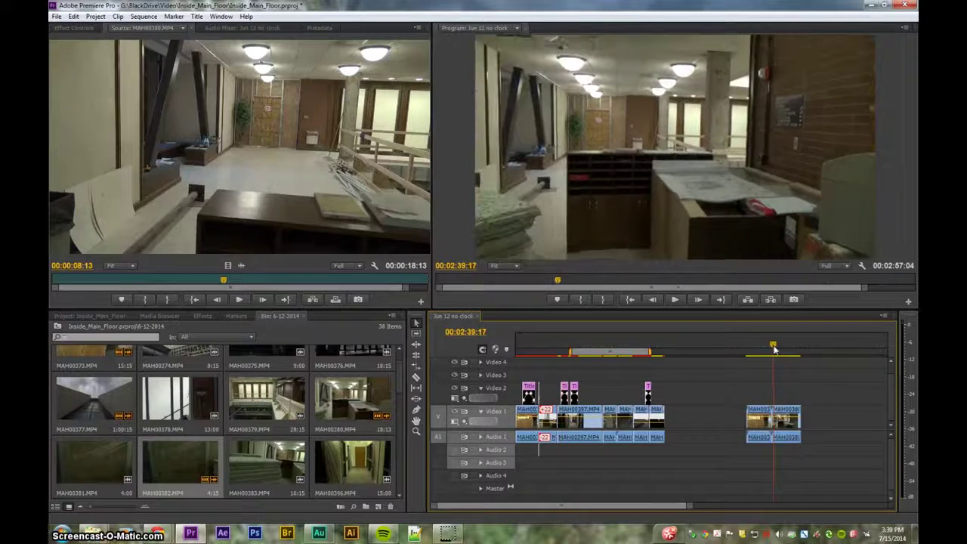
- Place the MAH00382.MP4 clip from the project bin on Video 2 over the cut between the MAH00373.MP4 and MAH00380.MP4 copies
{"action": "key", "text": "equal"}
{"action": "key", "text": "equal"}
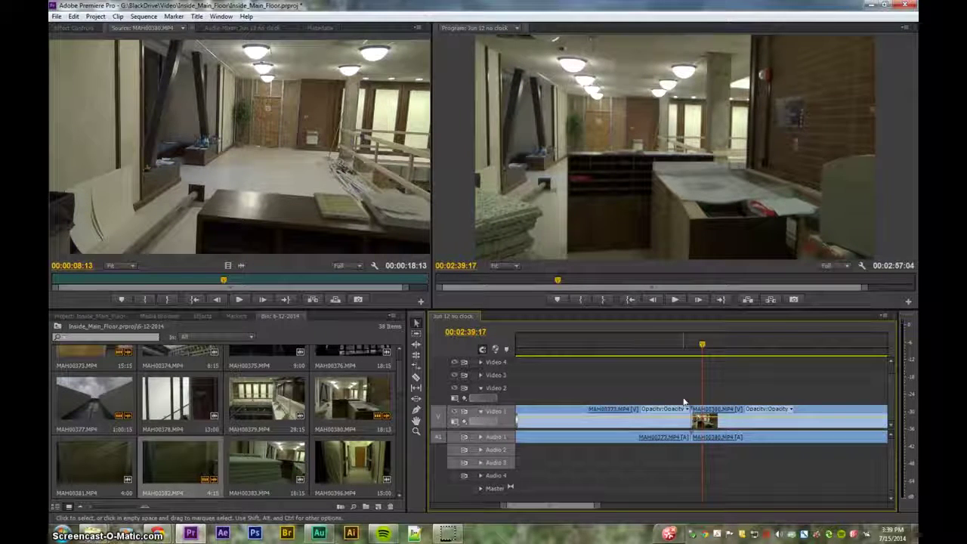
{"action": "left_click", "coordinate": [187, 451]}
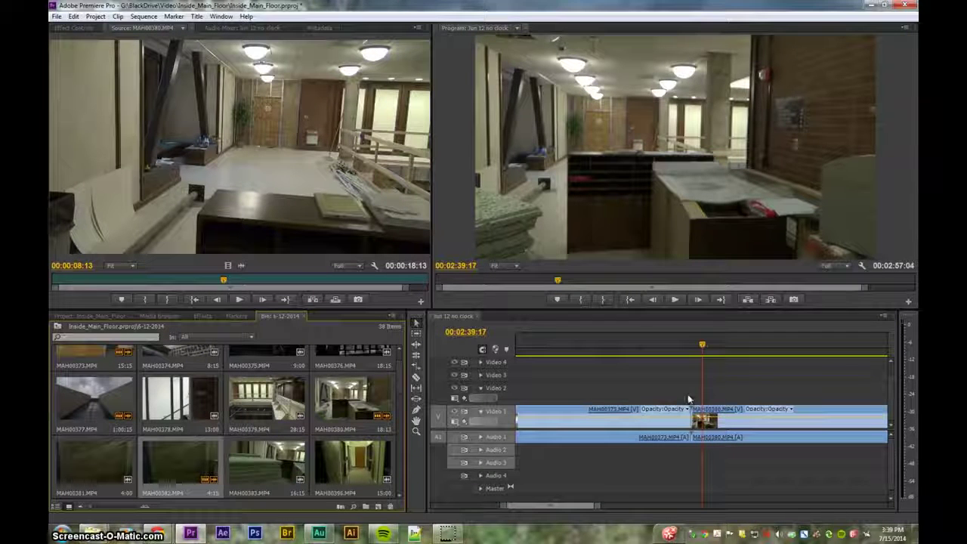
{"action": "left_click_drag", "start_coordinate": [206, 468], "coordinate": [699, 394]}
{"action": "left_click_drag", "start_coordinate": [704, 350], "coordinate": [685, 347]}
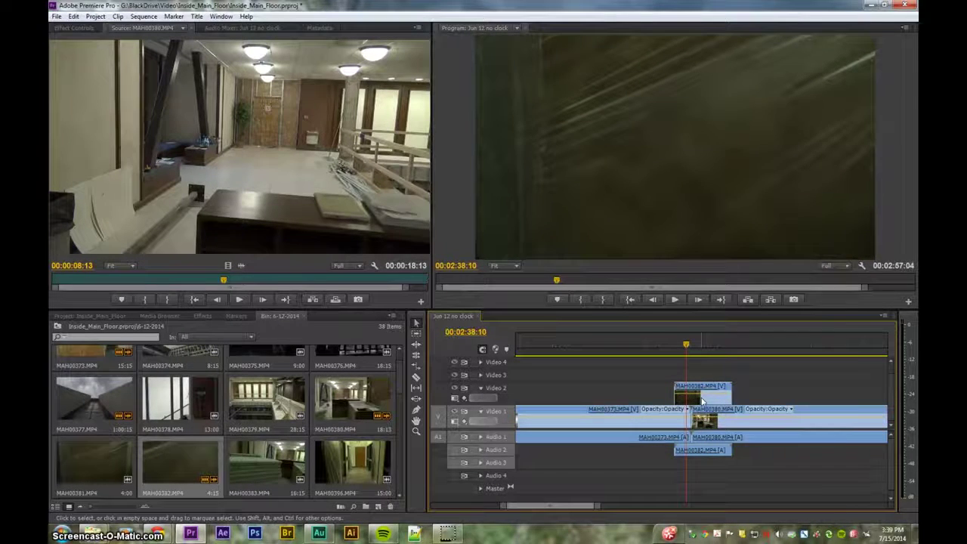
- Reverse the playback speed of the MAH00382.MP4 overlay clip on Video 2
{"action": "right_click", "coordinate": [701, 400]}
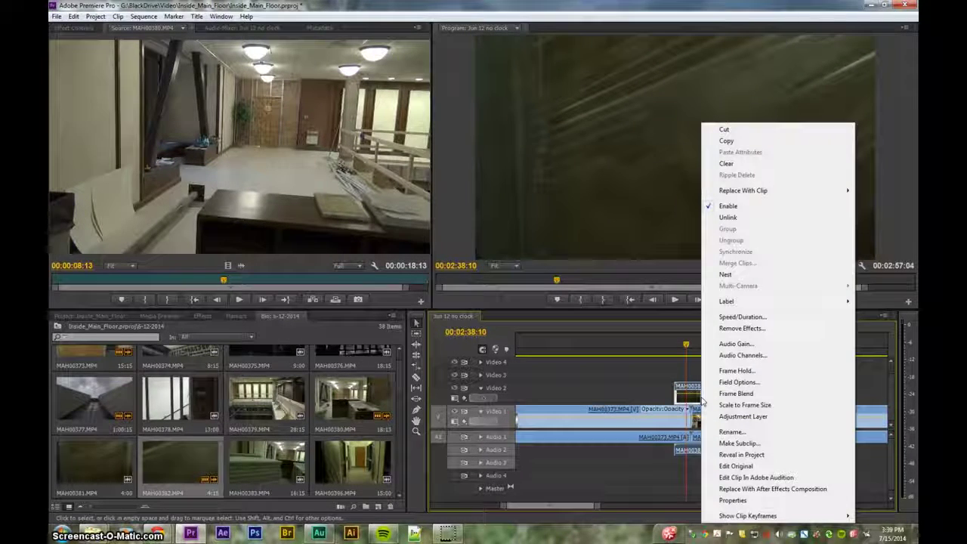
{"action": "left_click", "coordinate": [741, 316]}
{"action": "left_click", "coordinate": [452, 273]}
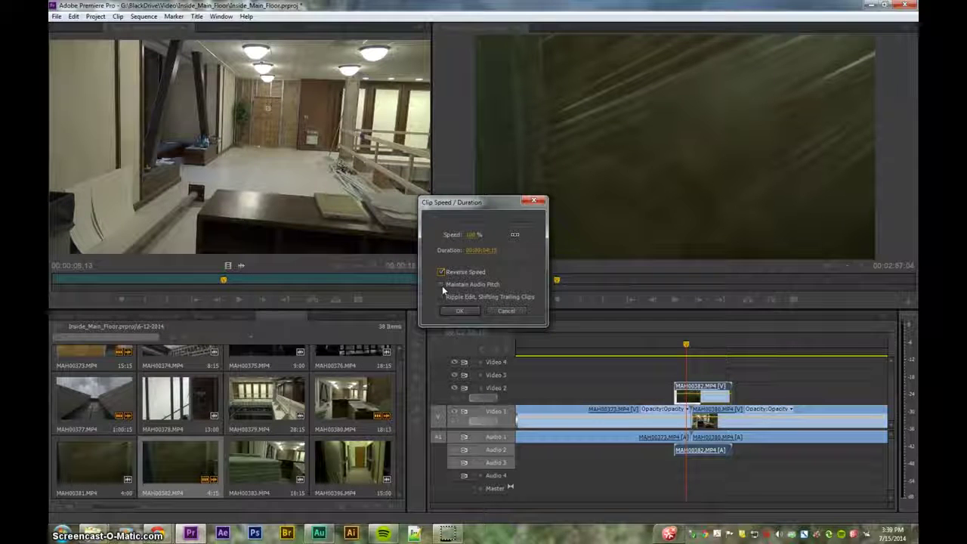
{"action": "left_click", "coordinate": [460, 311]}
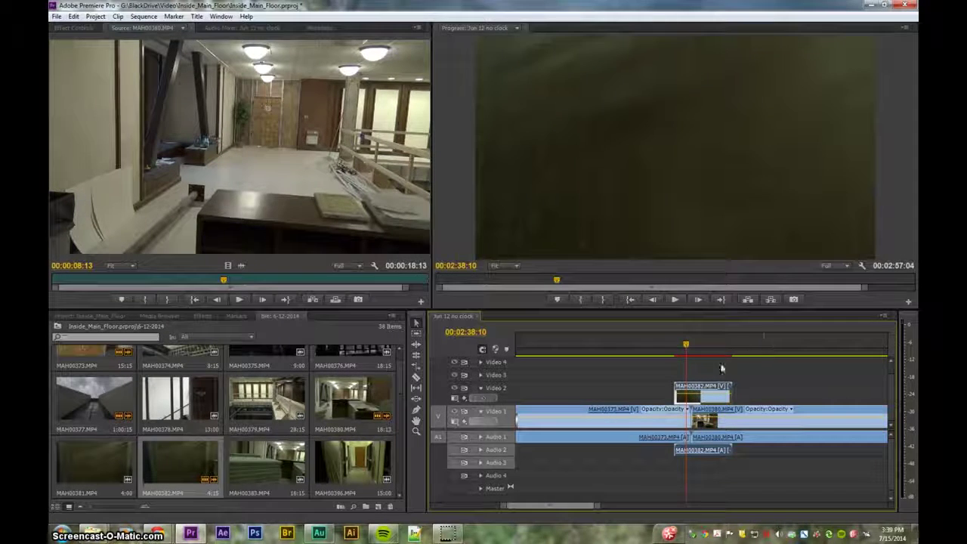
- Examine the reversed MAH00382.MP4 overlay frame by frame from its start at 00:02:37:14 to 00:02:39:14, across the cut below
{"action": "left_click_drag", "start_coordinate": [686, 349], "coordinate": [675, 353]}
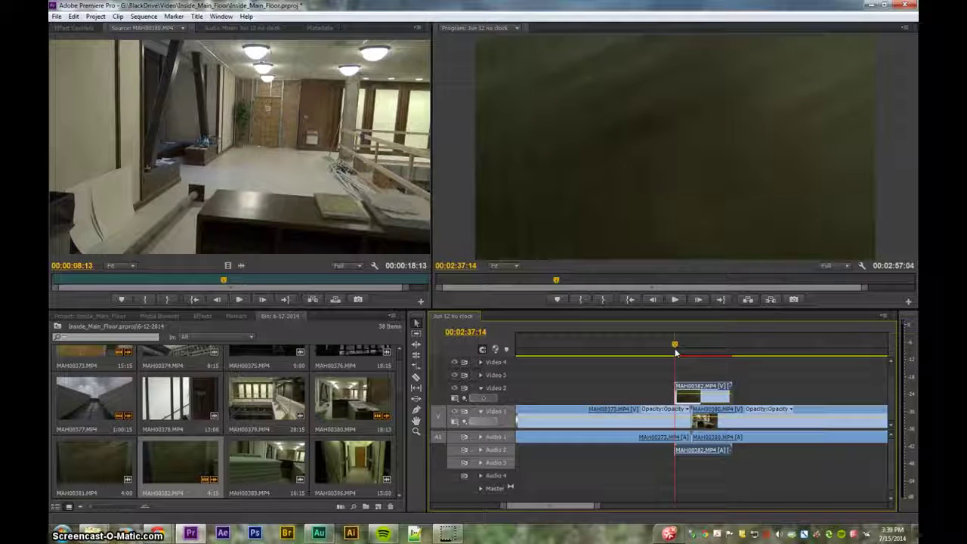
{"action": "key", "text": "Left"}
{"action": "key", "text": "Left"}
{"action": "key", "text": "Left"}
{"action": "key", "text": "Right"}
{"action": "key", "text": "Right"}
{"action": "key", "text": "Right"}
{"action": "key", "text": "Right"}
{"action": "key", "text": "Right"}
{"action": "key", "text": "Right"}
{"action": "key", "text": "Right"}
{"action": "key", "text": "Right"}
{"action": "key", "text": "Right"}
{"action": "key", "text": "Right"}
{"action": "key", "text": "Right"}
{"action": "key", "text": "Right"}
{"action": "key", "text": "Right"}
{"action": "key", "text": "Right"}
{"action": "key", "text": "Right"}
{"action": "key", "text": "Right"}
{"action": "key", "text": "Right"}
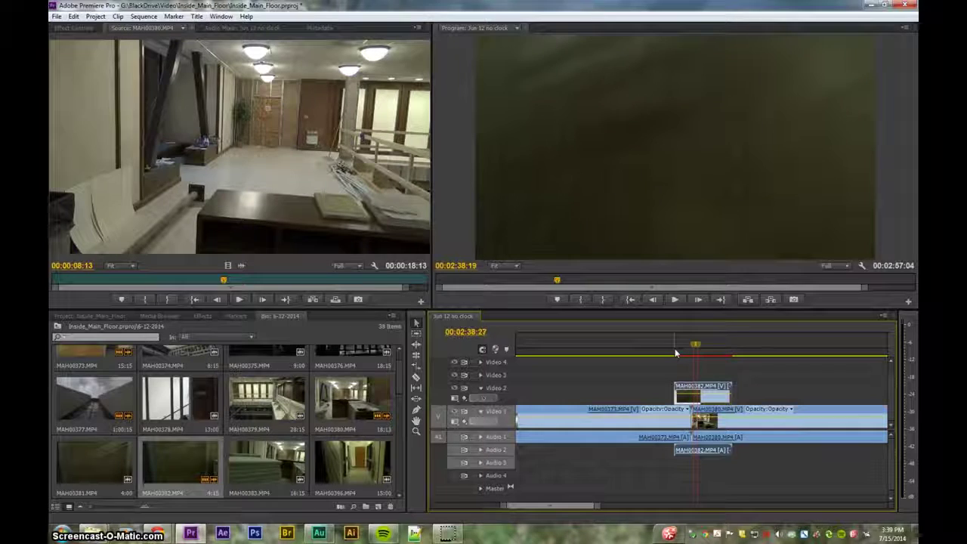
{"action": "key", "text": "space"}
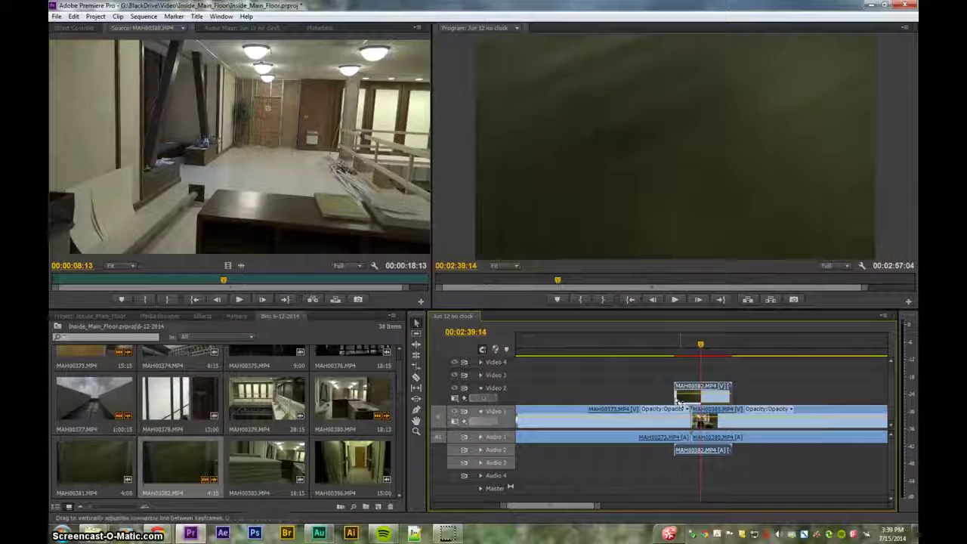
- Trim the MAH00382.MP4 overlay on Video 2 to a shorter piece spanning the cut below
{"action": "left_click_drag", "start_coordinate": [677, 396], "coordinate": [705, 396]}
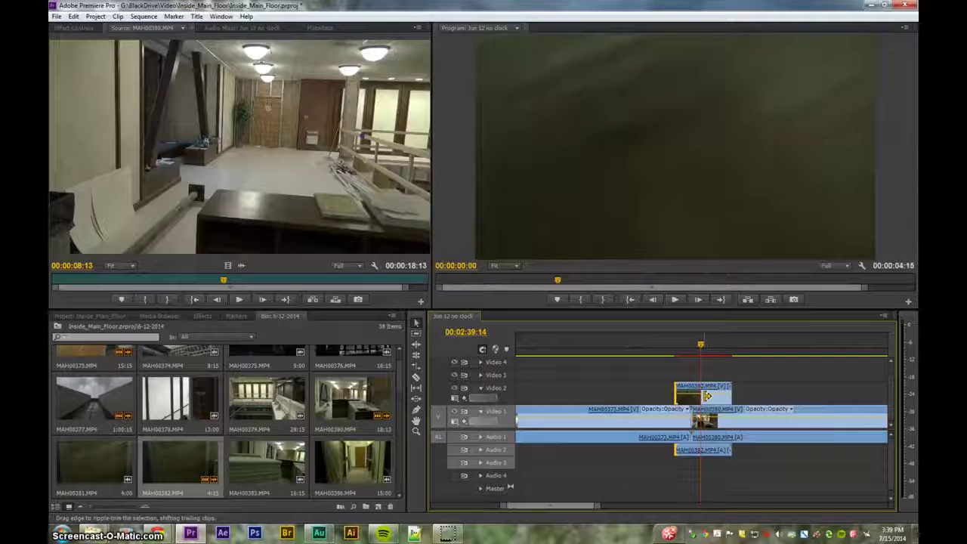
{"action": "left_click", "coordinate": [669, 395]}
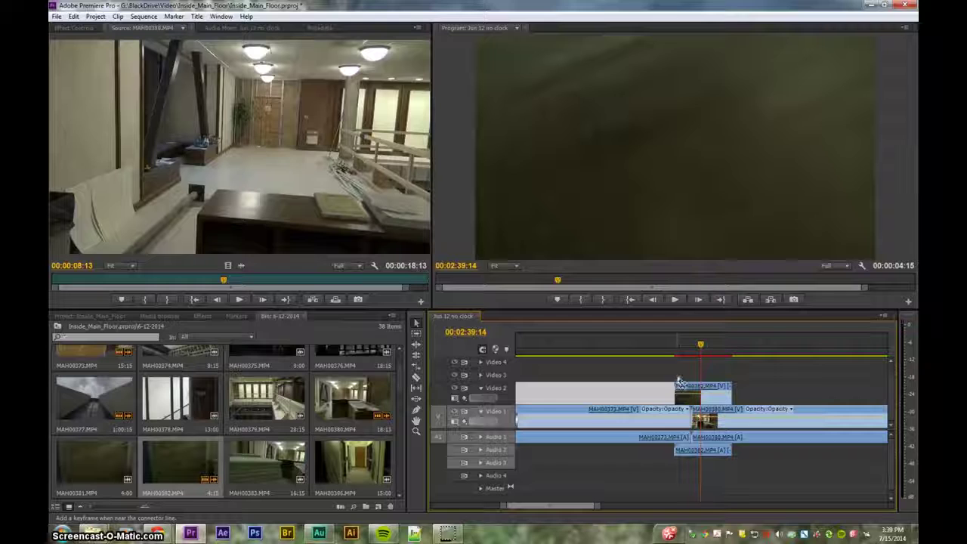
{"action": "left_click", "coordinate": [672, 389]}
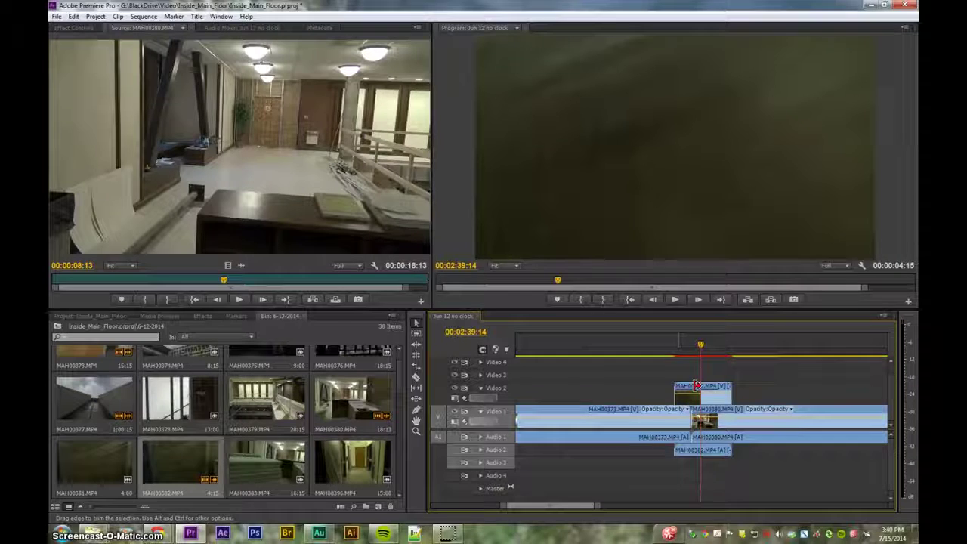
{"action": "left_click", "coordinate": [678, 394]}
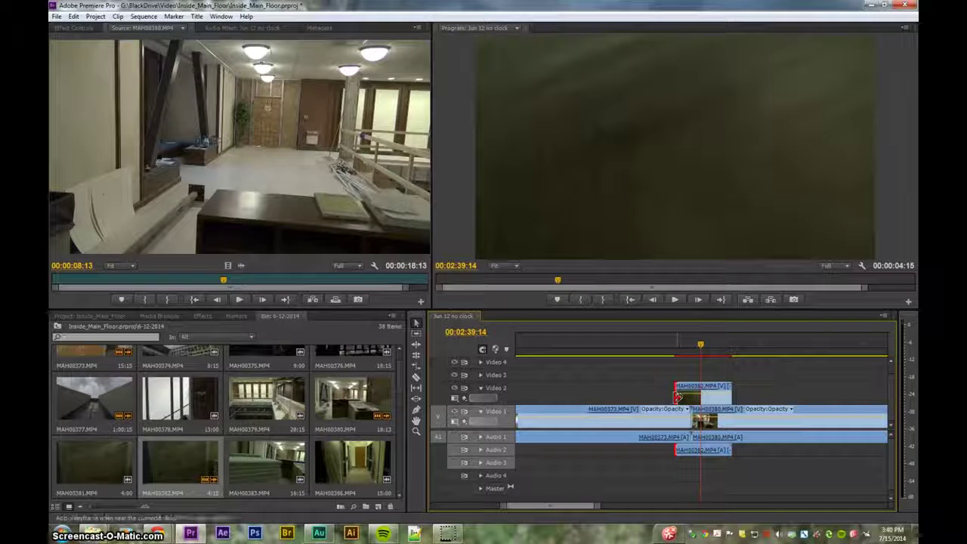
- Keyframe the MAH00382.MP4 overlay's opacity on Video 2 so it fades out to 0 shortly after the cut
{"action": "mouse_move", "coordinate": [688, 393]}
{"action": "left_mouse_down"}
{"action": "mouse_move", "coordinate": [704, 394]}
{"action": "mouse_move", "coordinate": [698, 402]}
{"action": "left_mouse_up"}
{"action": "left_click_drag", "start_coordinate": [669, 343], "coordinate": [696, 345]}
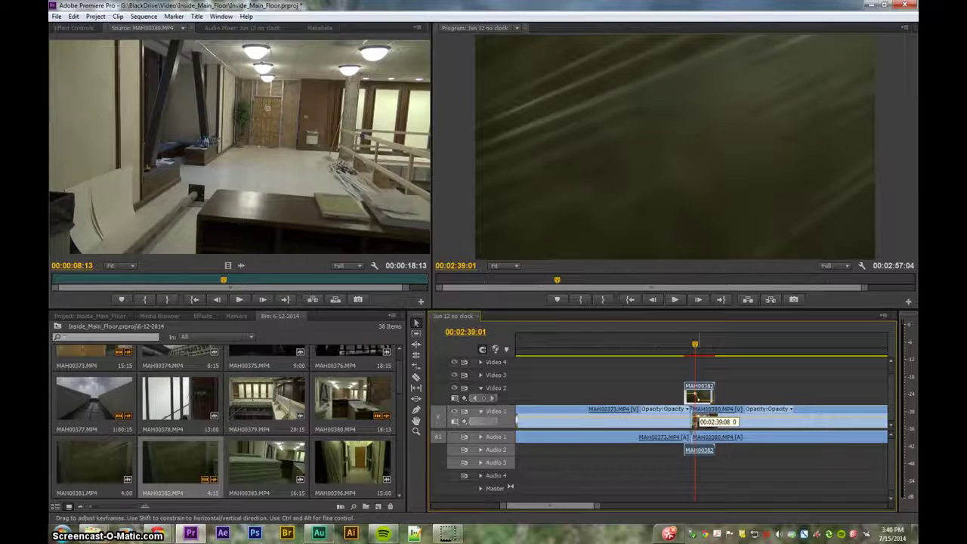
{"action": "left_click_drag", "start_coordinate": [698, 402], "coordinate": [701, 405]}
{"action": "key", "text": "Right"}
{"action": "key", "text": "Right"}
{"action": "key", "text": "Right"}
{"action": "key", "text": "Right"}
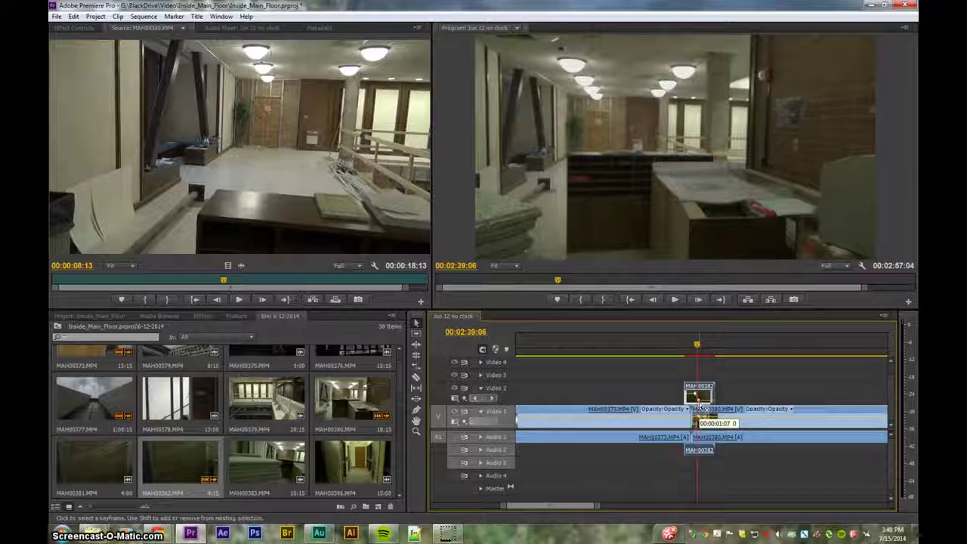
- Hide the Video 2 track and play the MAH00373.MP4 copy toward the cut to review its footage
{"action": "left_click", "coordinate": [455, 388]}
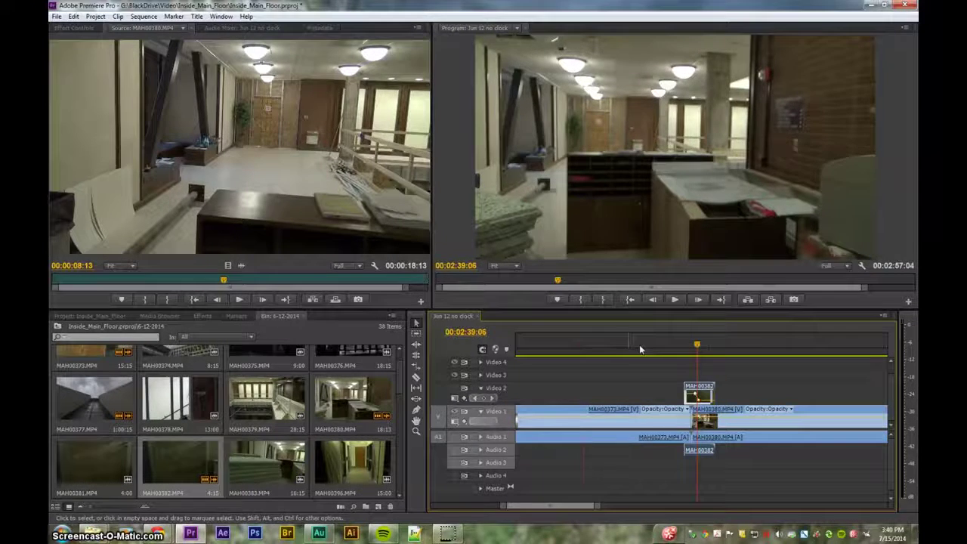
{"action": "left_click", "coordinate": [577, 344]}
{"action": "left_click_drag", "start_coordinate": [503, 362], "coordinate": [708, 360]}
{"action": "key", "text": "Return"}
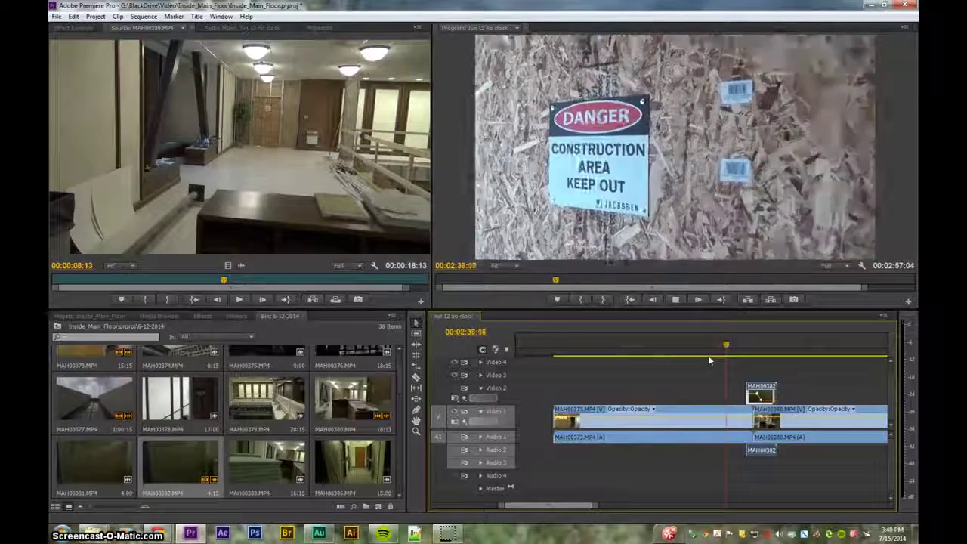
{"action": "key", "text": "space"}
- Locate the frame at 00:02:37:27 near the end of the MAH00373.MP4 copy and ripple-trim the clip's end to it
{"action": "key", "text": "Right"}
{"action": "key", "text": "Right"}
{"action": "key", "text": "Right"}
{"action": "key", "text": "Right"}
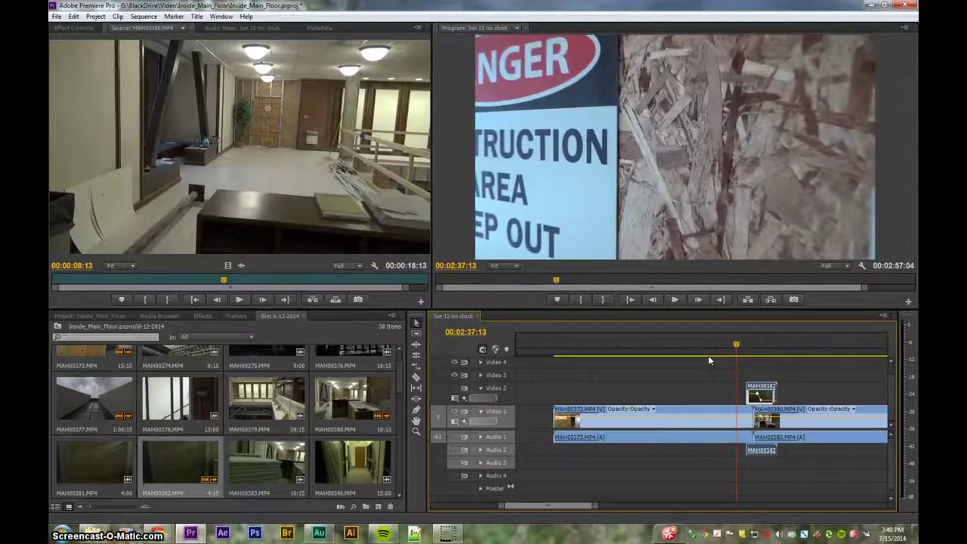
{"action": "key", "text": "Right"}
{"action": "key", "text": "Right"}
{"action": "key", "text": "Right"}
{"action": "key", "text": "Right"}
{"action": "key", "text": "Right"}
{"action": "key", "text": "Right"}
{"action": "key", "text": "Right"}
{"action": "key", "text": "Right"}
{"action": "key", "text": "Right"}
{"action": "key", "text": "Right"}
{"action": "key", "text": "Right"}
{"action": "key", "text": "Right"}
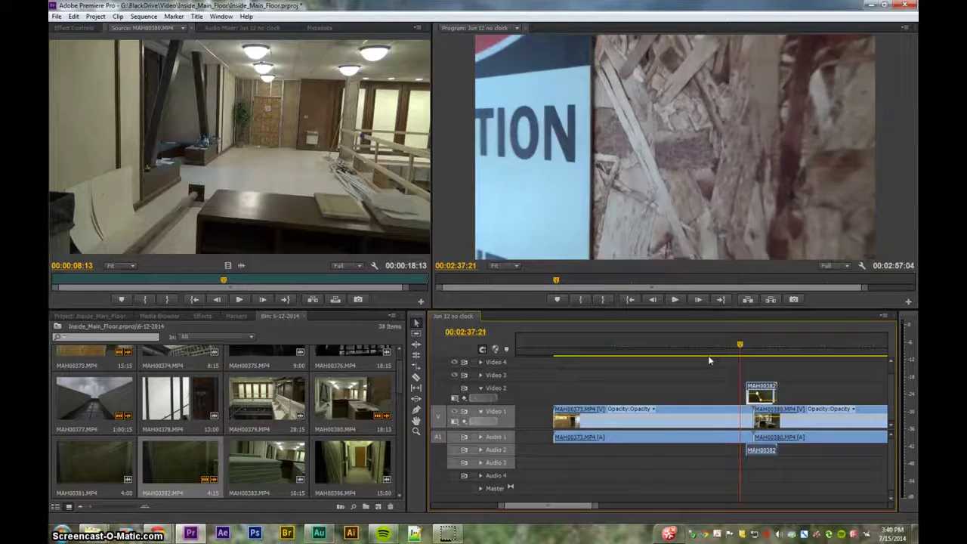
{"action": "key", "text": "Right"}
{"action": "key", "text": "Right"}
{"action": "key", "text": "Right"}
{"action": "key", "text": "Right"}
{"action": "key", "text": "Right"}
{"action": "key", "text": "Right"}
{"action": "key", "text": "Right"}
{"action": "key", "text": "Right"}
{"action": "key", "text": "Right"}
{"action": "key", "text": "Right"}
{"action": "key", "text": "Right"}
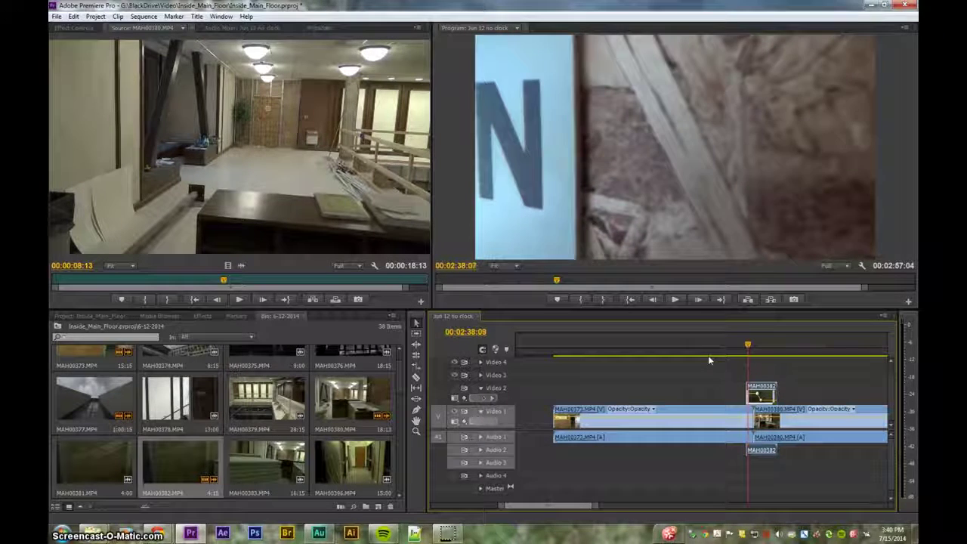
{"action": "key", "text": "Left"}
{"action": "key", "text": "Left"}
{"action": "key", "text": "Left"}
{"action": "key", "text": "Left"}
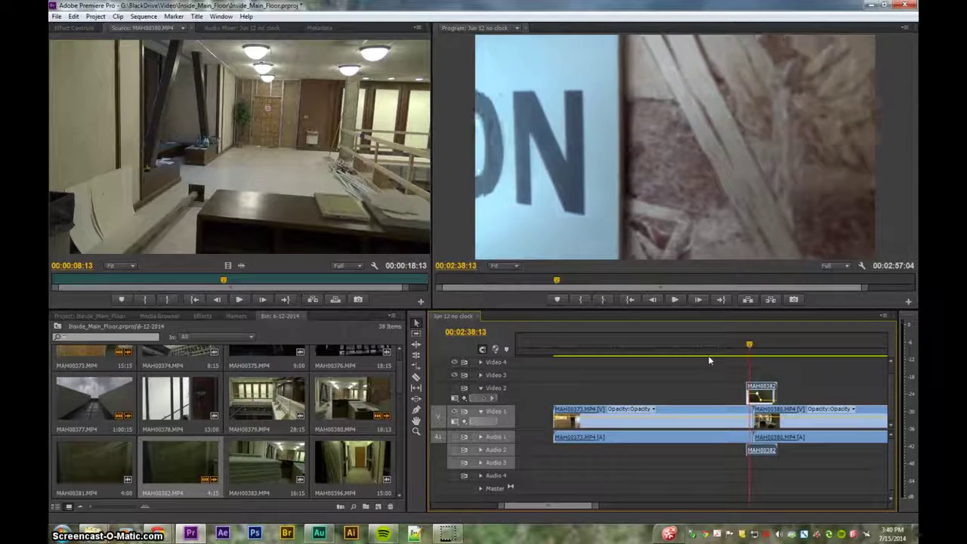
{"action": "key", "text": "Left"}
{"action": "key", "text": "Left"}
{"action": "key", "text": "Left"}
{"action": "key", "text": "Left"}
{"action": "key", "text": "Left"}
{"action": "key", "text": "Left"}
{"action": "key", "text": "Left"}
{"action": "key", "text": "Left"}
{"action": "key", "text": "Left"}
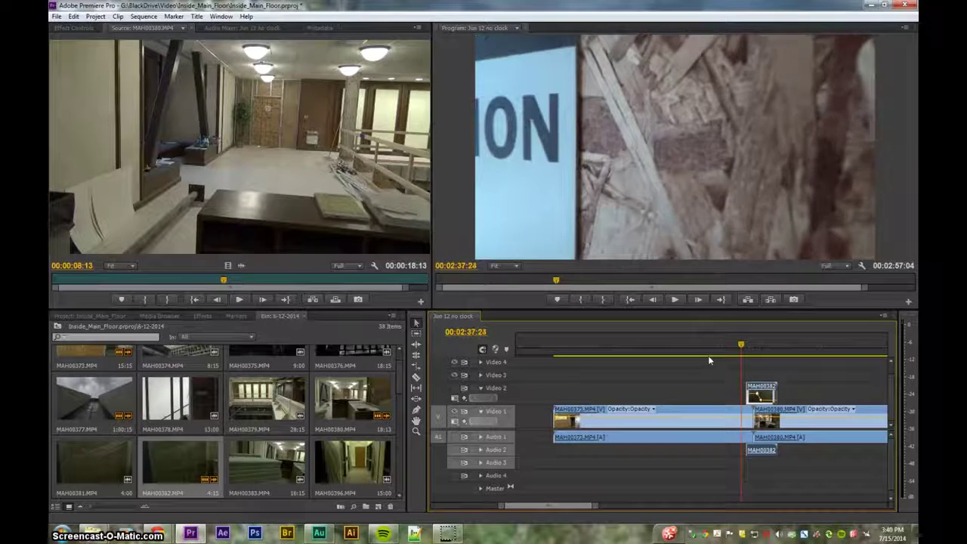
{"action": "key", "text": "Right"}
{"action": "key", "text": "Right"}
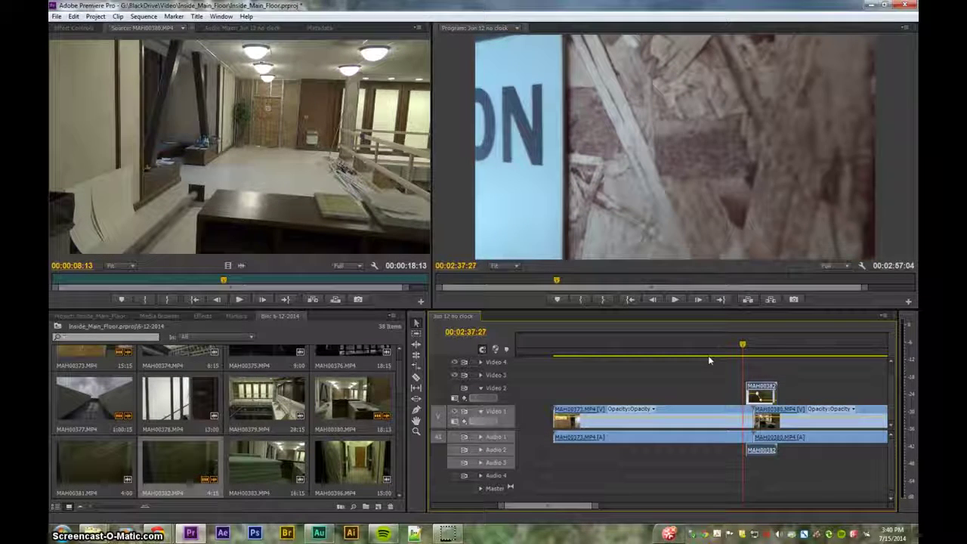
{"action": "left_click_drag", "start_coordinate": [752, 420], "coordinate": [741, 418]}
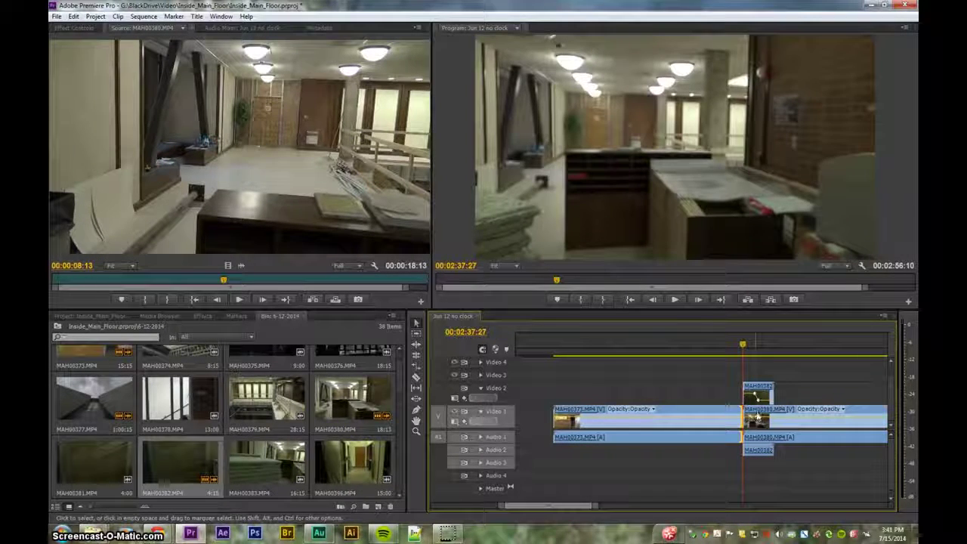
- Locate the frame at 00:02:41:27 in the MAH00380.MP4 copy and ripple-trim the clip's start to it
{"action": "key", "text": "space"}
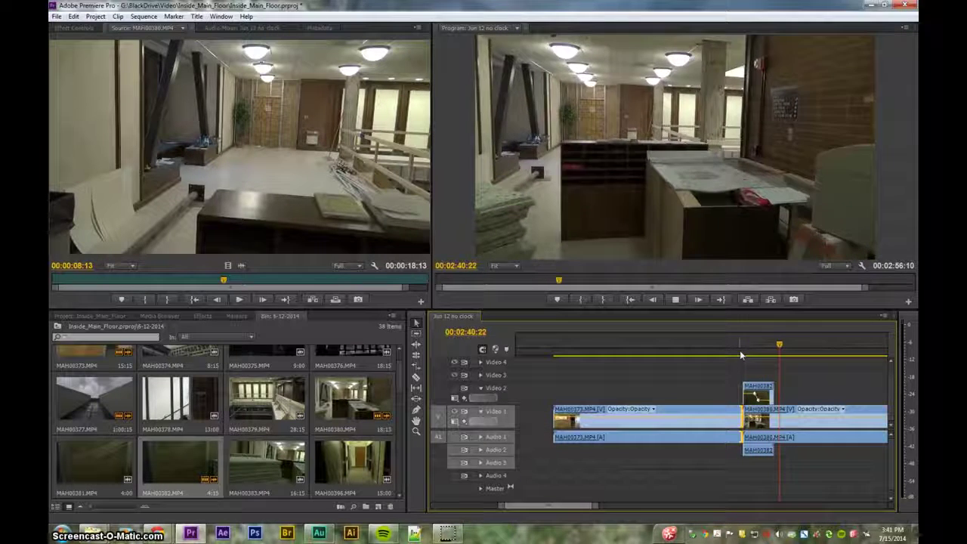
{"action": "key", "text": "space"}
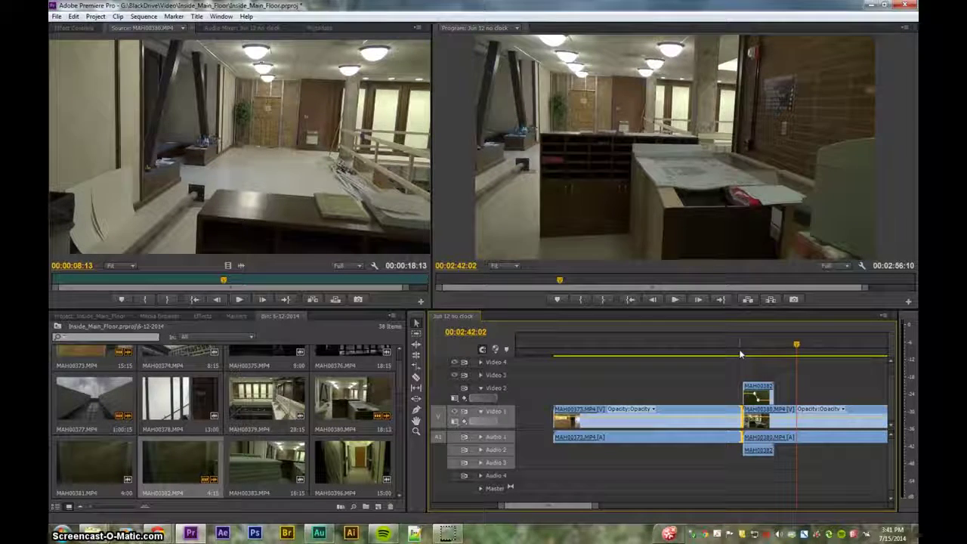
{"action": "key", "text": "Left"}
{"action": "key", "text": "Left"}
{"action": "key", "text": "Left"}
{"action": "key", "text": "Left"}
{"action": "key", "text": "Left"}
{"action": "key", "text": "Left"}
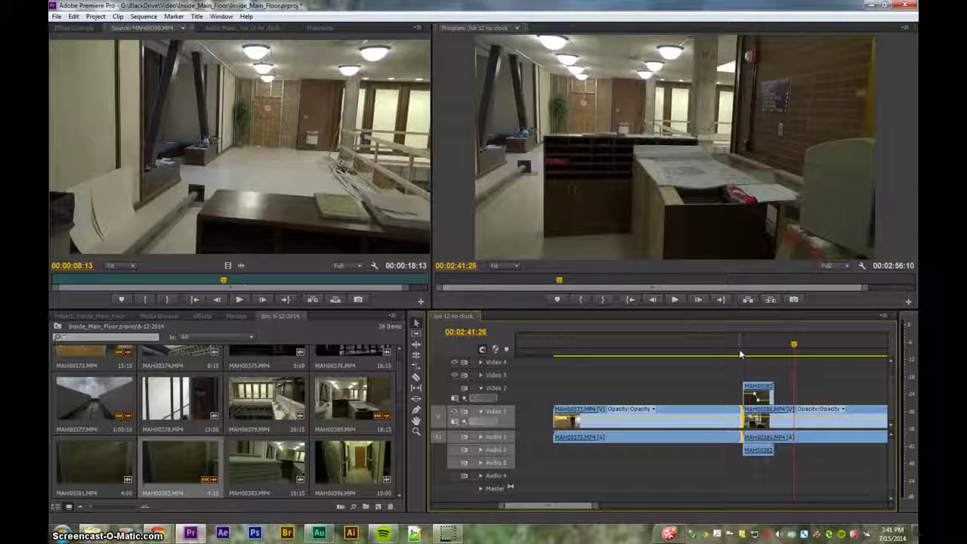
{"action": "key", "text": "Left"}
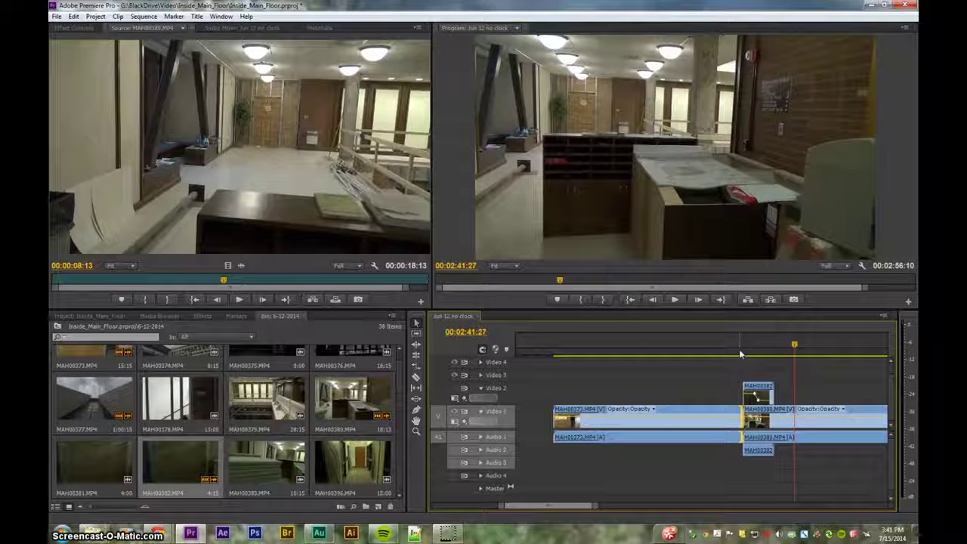
{"action": "left_click", "coordinate": [752, 428]}
{"action": "left_click_drag", "start_coordinate": [745, 419], "coordinate": [797, 418]}
- Move the MAH00382.MP4 overlay on Video 2 back over the new cut and check its start from 00:02:37:07
{"action": "left_click", "coordinate": [714, 394]}
{"action": "left_click_drag", "start_coordinate": [714, 394], "coordinate": [755, 397]}
{"action": "left_click", "coordinate": [734, 350]}
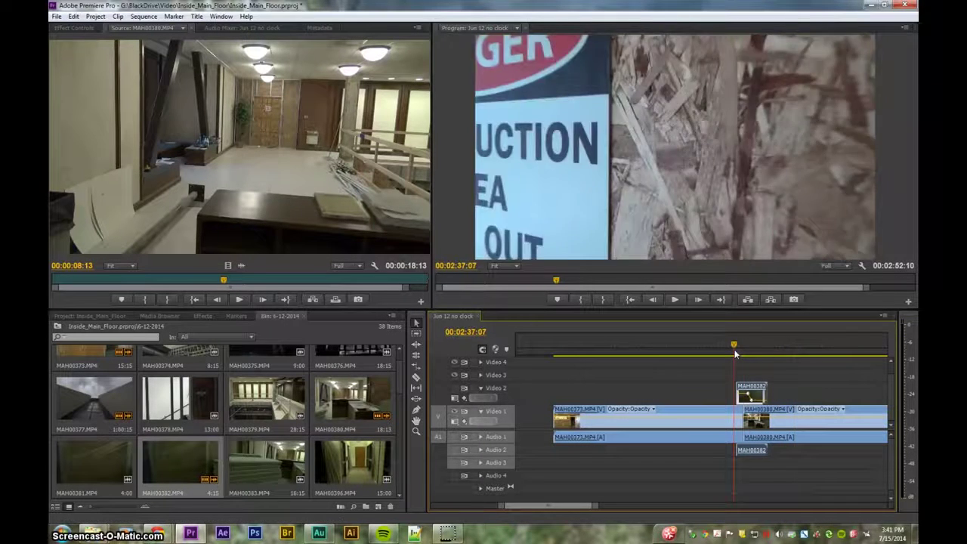
- Show Video 2 again and keyframe the MAH00382.MP4 overlay's opacity to fade in from 0 at its first frame, 00:02:37:12
{"action": "key", "text": "="}
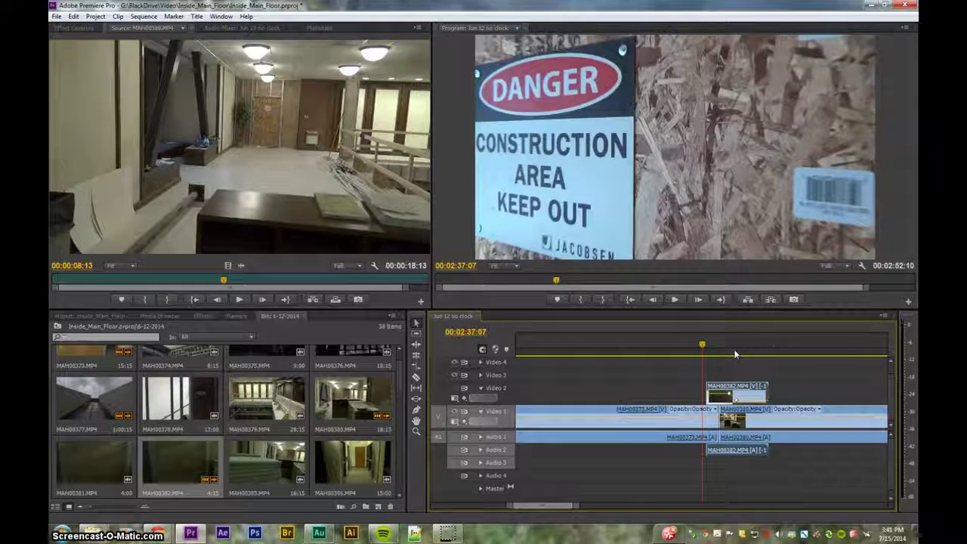
{"action": "left_click_drag", "start_coordinate": [702, 345], "coordinate": [705, 349]}
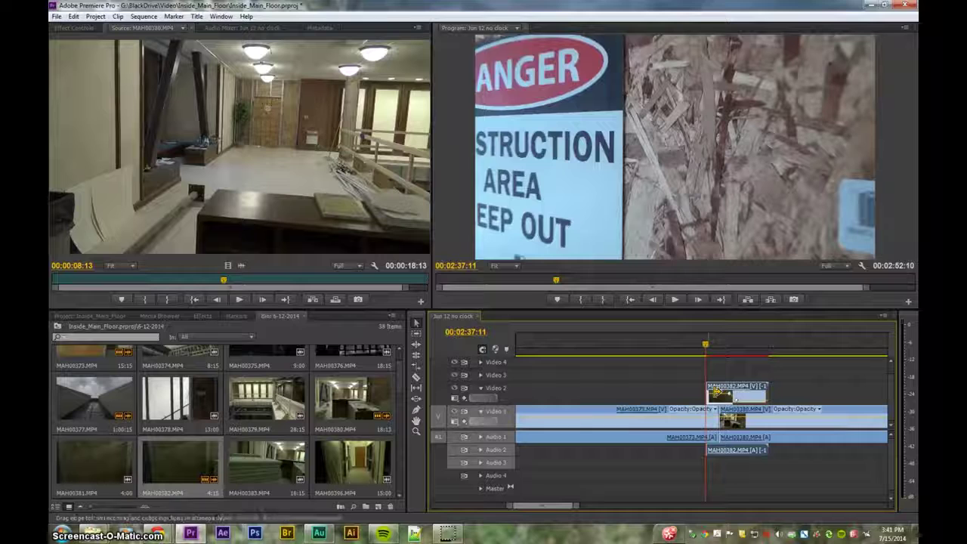
{"action": "left_click", "coordinate": [714, 396]}
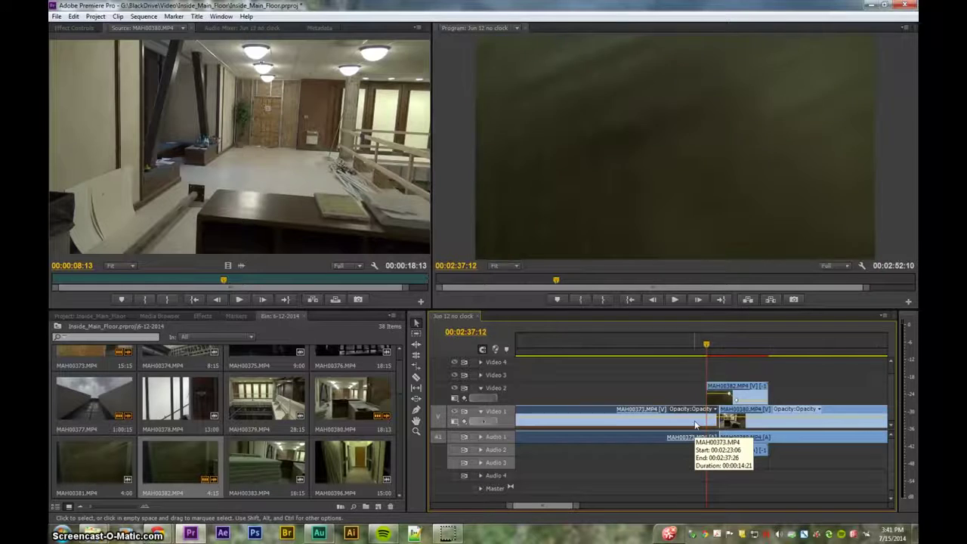
{"action": "key", "text": "Right"}
{"action": "key", "text": "="}
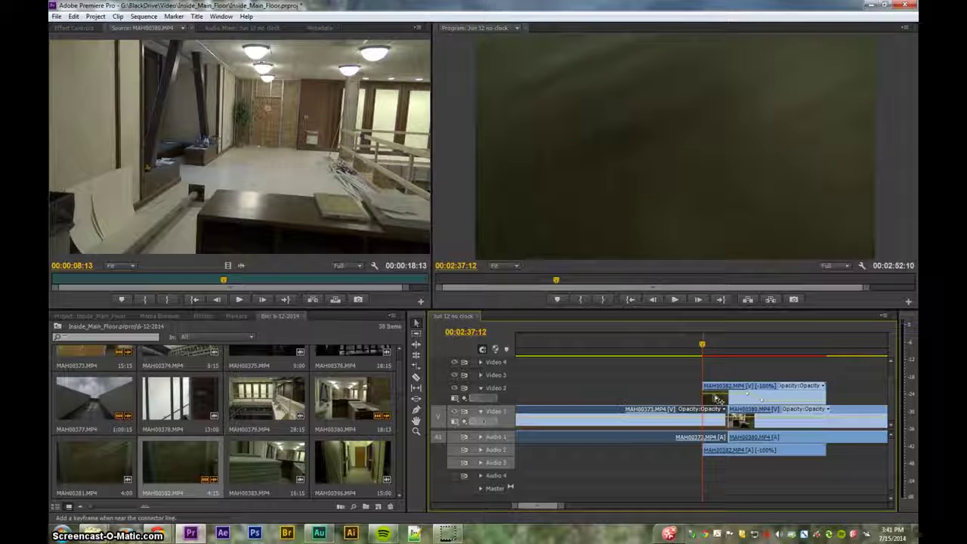
{"action": "left_click", "coordinate": [718, 398], "text": "ctrl"}
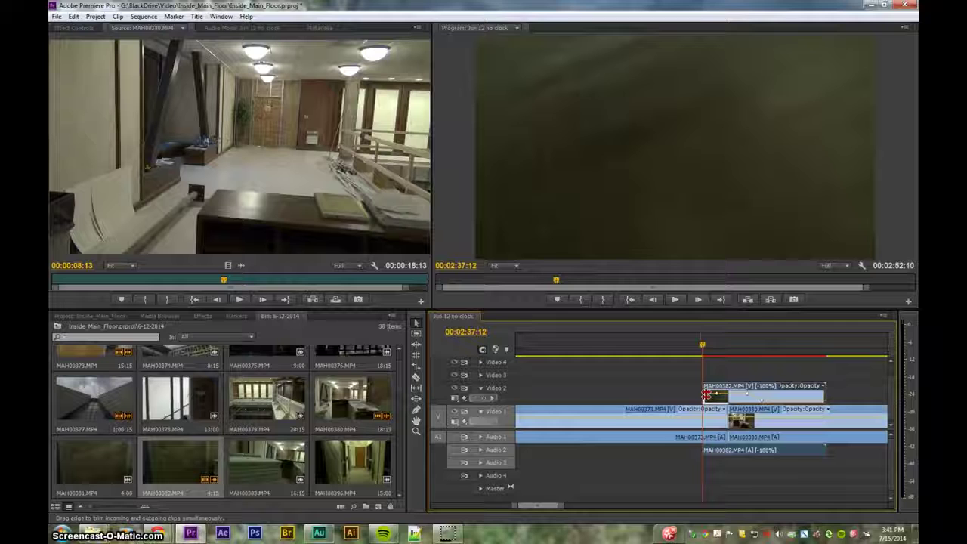
{"action": "left_click_drag", "start_coordinate": [705, 393], "coordinate": [704, 408]}
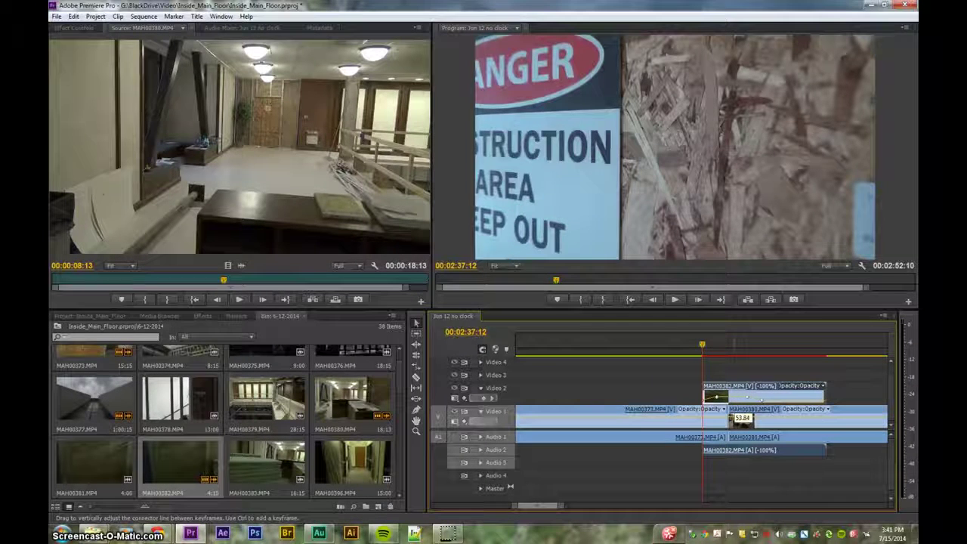
- Examine the MAH00382.MP4 overlay's fade-in frame by frame from 00:02:37:12 up to the cut at 00:02:37:27
{"action": "left_click_drag", "start_coordinate": [701, 346], "coordinate": [705, 348]}
{"action": "key", "text": "Right"}
{"action": "key", "text": "Right"}
{"action": "key", "text": "Right"}
{"action": "key", "text": "Right"}
{"action": "key", "text": "Right"}
{"action": "key", "text": "Right"}
{"action": "key", "text": "Right"}
{"action": "key", "text": "Right"}
{"action": "key", "text": "Right"}
{"action": "key", "text": "Right"}
{"action": "key", "text": "Right"}
{"action": "key", "text": "Right"}
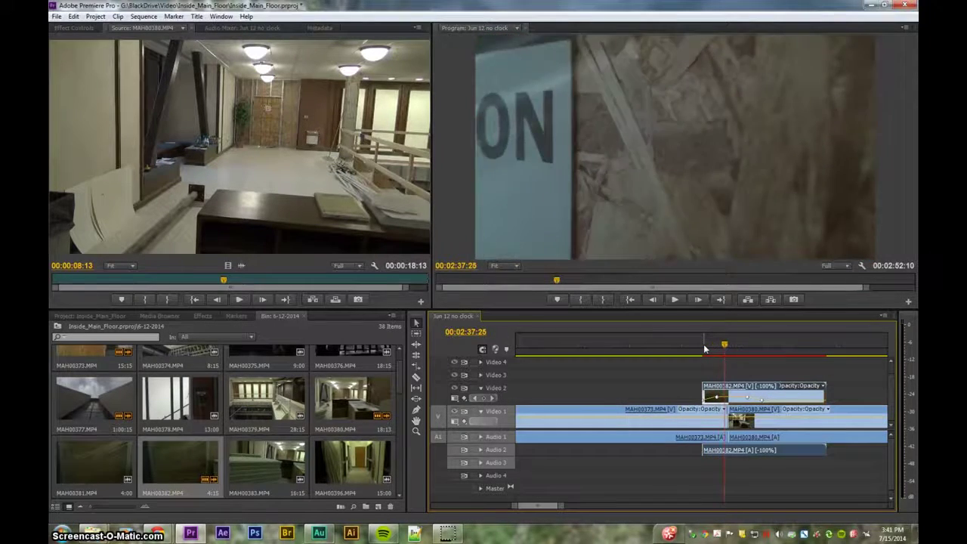
{"action": "key", "text": "Right"}
{"action": "key", "text": "Left"}
{"action": "key", "text": "Left"}
{"action": "key", "text": "Left"}
{"action": "key", "text": "Left"}
{"action": "key", "text": "Left"}
{"action": "key", "text": "Left"}
{"action": "key", "text": "Left"}
{"action": "key", "text": "Left"}
{"action": "key", "text": "Left"}
{"action": "key", "text": "Left"}
{"action": "key", "text": "Left"}
{"action": "key", "text": "Left"}
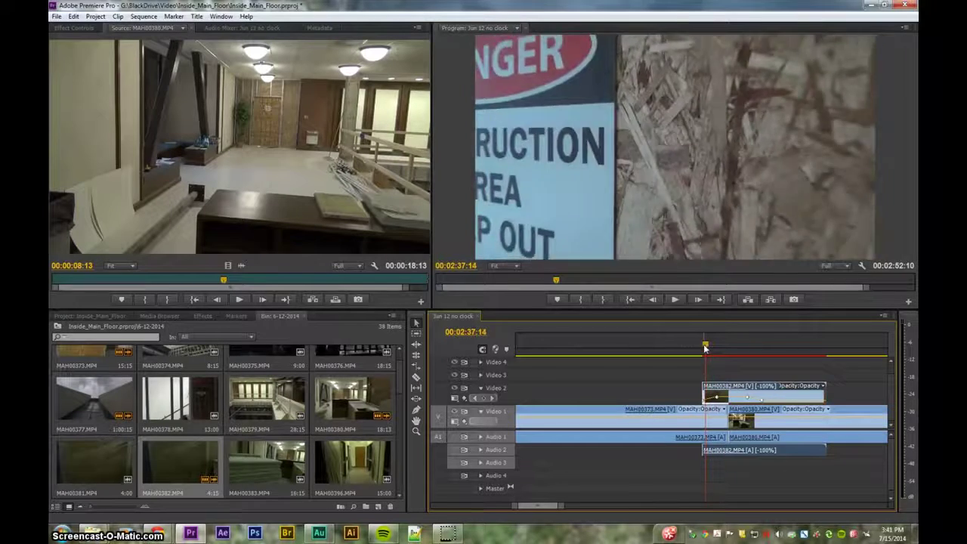
{"action": "key", "text": "Right"}
{"action": "key", "text": "Right"}
{"action": "key", "text": "Right"}
{"action": "key", "text": "Right"}
{"action": "key", "text": "Right"}
{"action": "key", "text": "Right"}
{"action": "key", "text": "Right"}
{"action": "key", "text": "Right"}
{"action": "key", "text": "Right"}
{"action": "key", "text": "Right"}
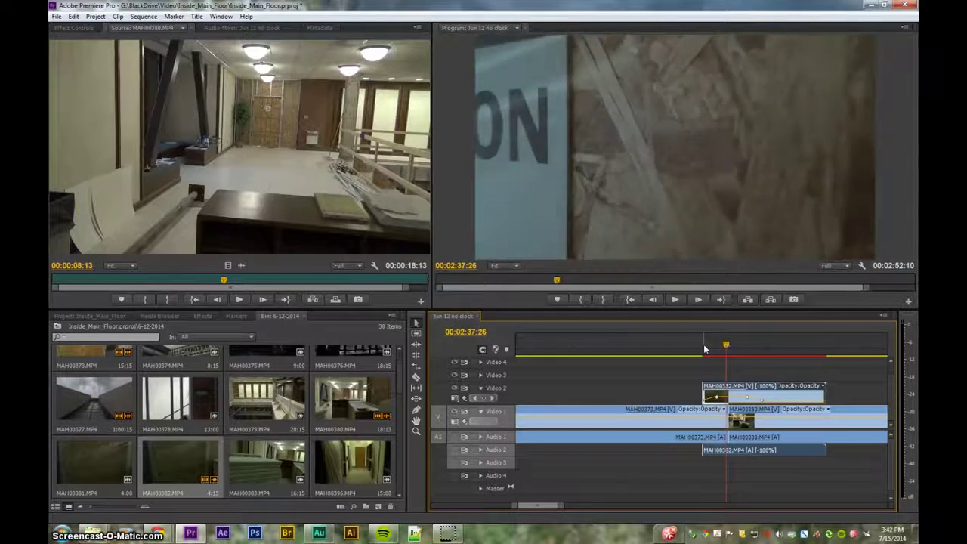
{"action": "key", "text": "Left"}
{"action": "key", "text": "Right"}
{"action": "key", "text": "Left"}
{"action": "key", "text": "Right"}
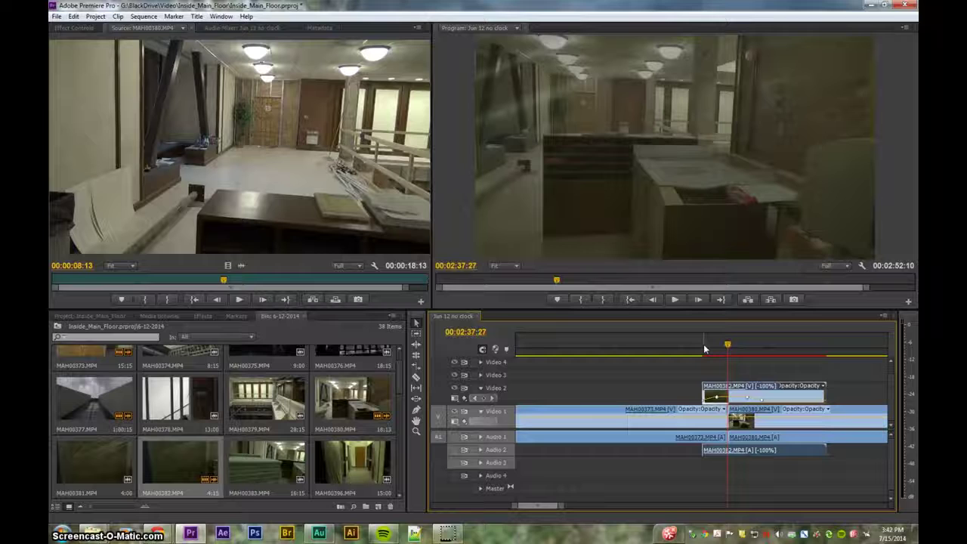
{"action": "key", "text": "Left"}
{"action": "key", "text": "Left"}
{"action": "key", "text": "Left"}
{"action": "key", "text": "Left"}
{"action": "key", "text": "Left"}
{"action": "key", "text": "Left"}
{"action": "key", "text": "Left"}
{"action": "key", "text": "Left"}
{"action": "key", "text": "Left"}
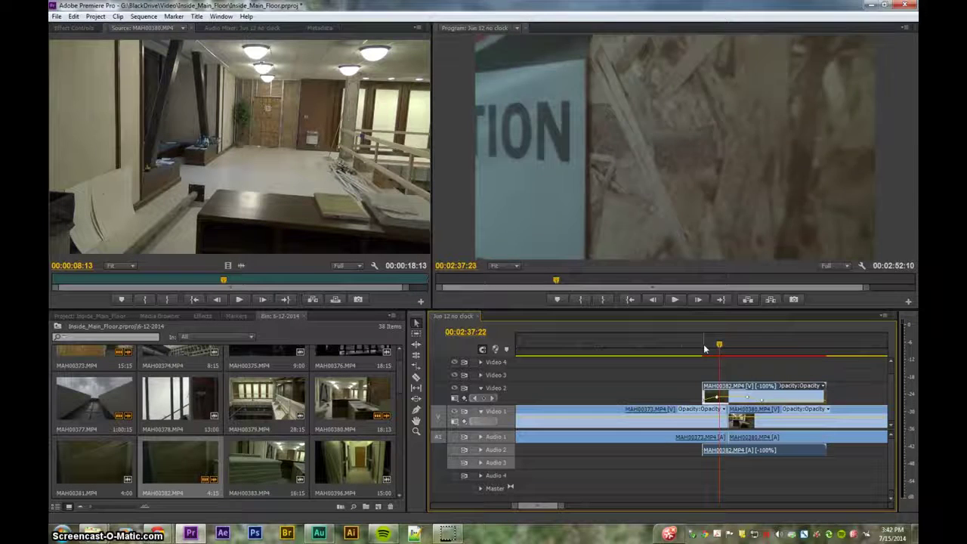
- Adjust the MAH00382.MP4 overlay's second opacity keyframe so the fade-in reaches a higher opacity by 00:02:37:19
{"action": "left_click", "coordinate": [714, 345]}
{"action": "key", "text": "Right"}
{"action": "key", "text": "Right"}
{"action": "key", "text": "Right"}
{"action": "key", "text": "Right"}
{"action": "key", "text": "Right"}
{"action": "key", "text": "Right"}
{"action": "key", "text": "Right"}
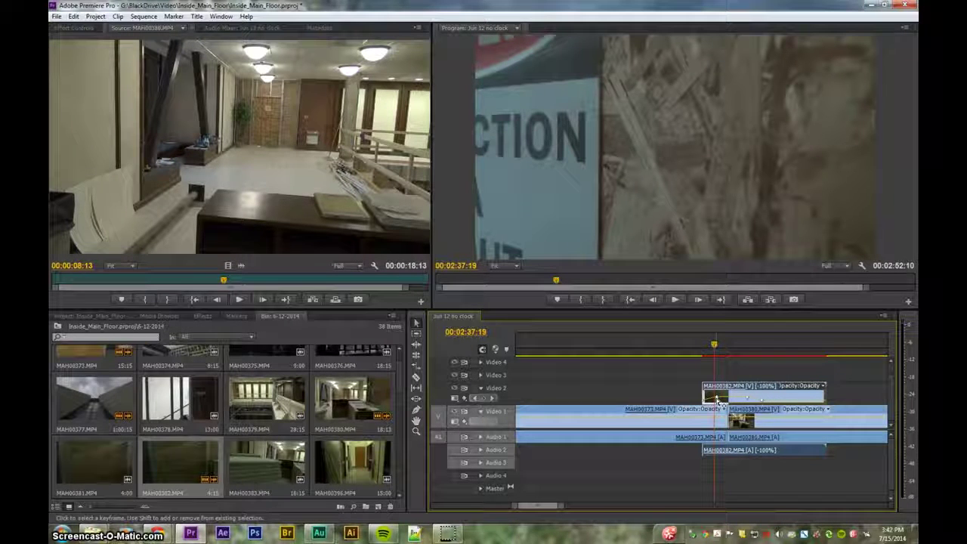
{"action": "left_click_drag", "start_coordinate": [717, 398], "coordinate": [747, 396]}
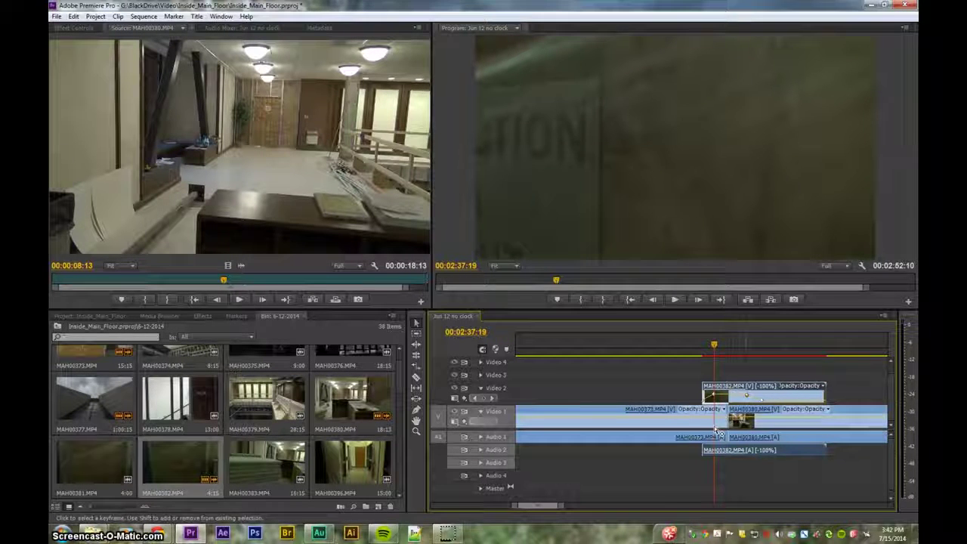
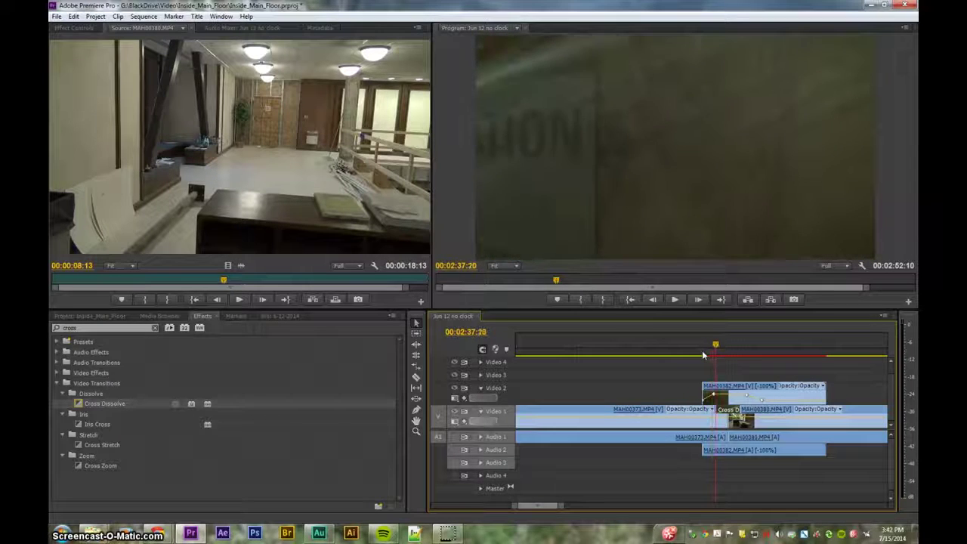
- Examine the Cross Dissolve between MAH00373.MP4 and MAH00380.MP4 frame by frame in both directions beneath the overlay
{"action": "key", "text": "Right"}
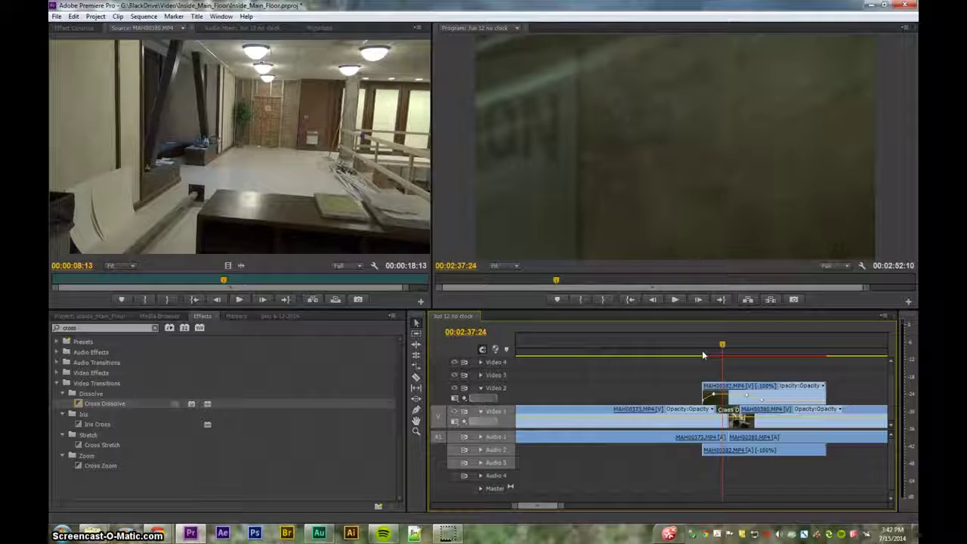
{"action": "key", "text": "Left"}
{"action": "key", "text": "Left"}
{"action": "key", "text": "Left"}
{"action": "key", "text": "Left"}
{"action": "key", "text": "Left"}
{"action": "key", "text": "Left"}
{"action": "key", "text": "Left"}
{"action": "key", "text": "Left"}
{"action": "key", "text": "Left"}
{"action": "key", "text": "Right"}
{"action": "key", "text": "Right"}
{"action": "key", "text": "Right"}
{"action": "key", "text": "Right"}
{"action": "key", "text": "Right"}
{"action": "key", "text": "Right"}
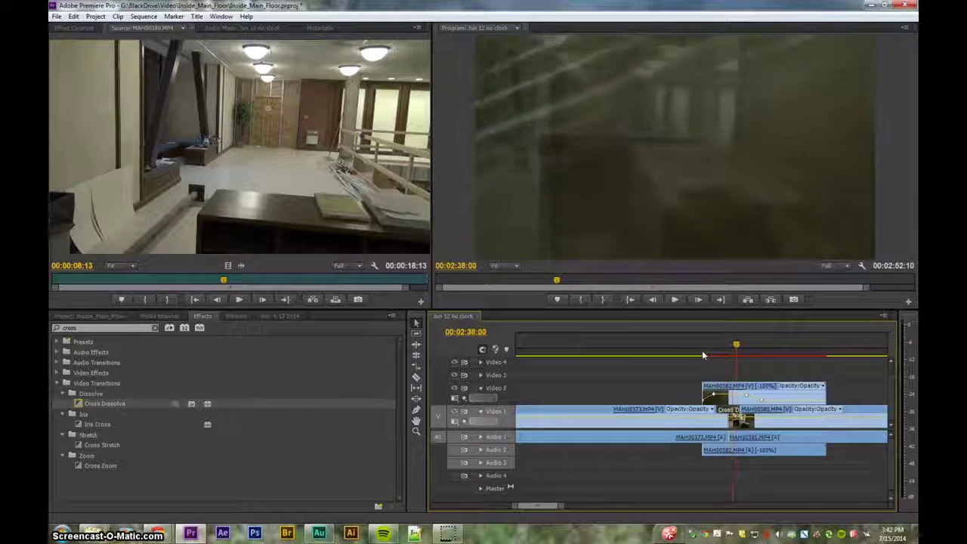
{"action": "key", "text": "Left"}
{"action": "key", "text": "Left"}
{"action": "key", "text": "Left"}
{"action": "key", "text": "Left"}
{"action": "key", "text": "Left"}
{"action": "key", "text": "Left"}
{"action": "key", "text": "Left"}
{"action": "key", "text": "Left"}
{"action": "key", "text": "Left"}
{"action": "key", "text": "Left"}
{"action": "key", "text": "Left"}
{"action": "key", "text": "Left"}
{"action": "key", "text": "Left"}
{"action": "key", "text": "Left"}
{"action": "key", "text": "Left"}
{"action": "key", "text": "Left"}
{"action": "key", "text": "Left"}
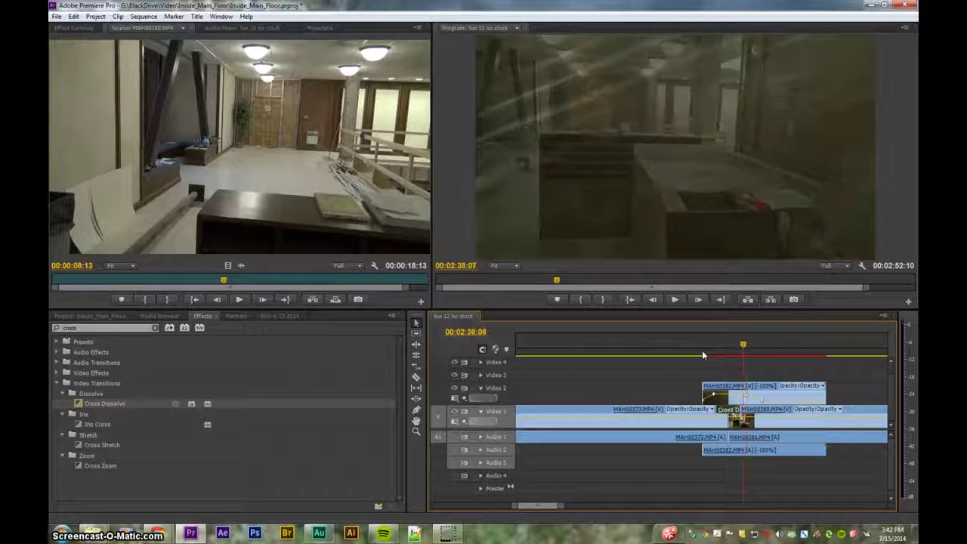
{"action": "key", "text": "Right"}
{"action": "key", "text": "Right"}
{"action": "key", "text": "Right"}
{"action": "key", "text": "Right"}
{"action": "key", "text": "Right"}
{"action": "key", "text": "Right"}
{"action": "key", "text": "Right"}
{"action": "key", "text": "Right"}
{"action": "key", "text": "Right"}
{"action": "key", "text": "Right"}
{"action": "key", "text": "Right"}
{"action": "key", "text": "Right"}
{"action": "key", "text": "Right"}
{"action": "key", "text": "Right"}
{"action": "key", "text": "Right"}
{"action": "key", "text": "Right"}
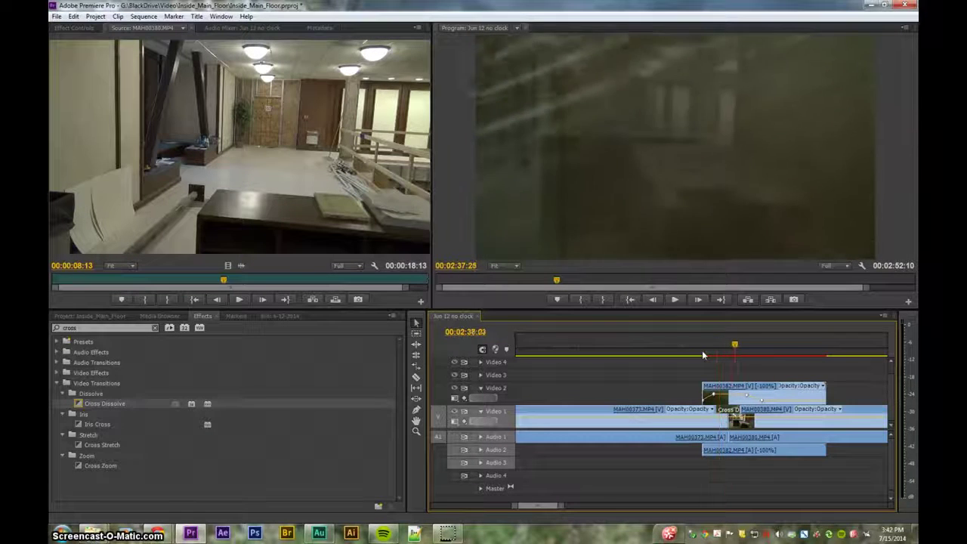
{"action": "key", "text": "Left"}
{"action": "key", "text": "Left"}
{"action": "key", "text": "Left"}
{"action": "key", "text": "Left"}
{"action": "key", "text": "Left"}
{"action": "key", "text": "Left"}
{"action": "key", "text": "Left"}
{"action": "key", "text": "Left"}
{"action": "key", "text": "Left"}
{"action": "key", "text": "Left"}
{"action": "key", "text": "Left"}
{"action": "key", "text": "Left"}
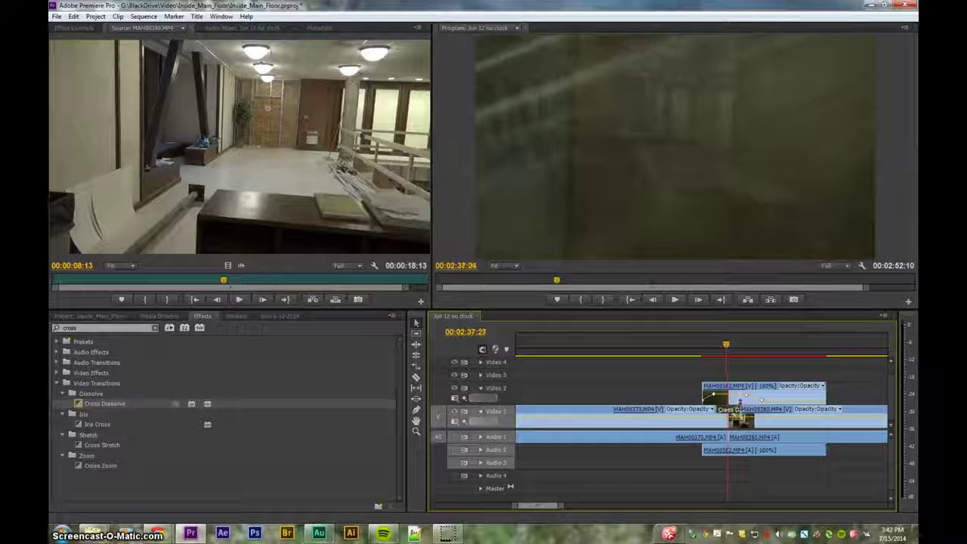
- Trim the start of the Cross Dissolve on Video 1 to about two frames before the cut and play through it
{"action": "key", "text": "equal"}
{"action": "key", "text": "equal"}
{"action": "left_click_drag", "start_coordinate": [663, 412], "coordinate": [696, 413]}
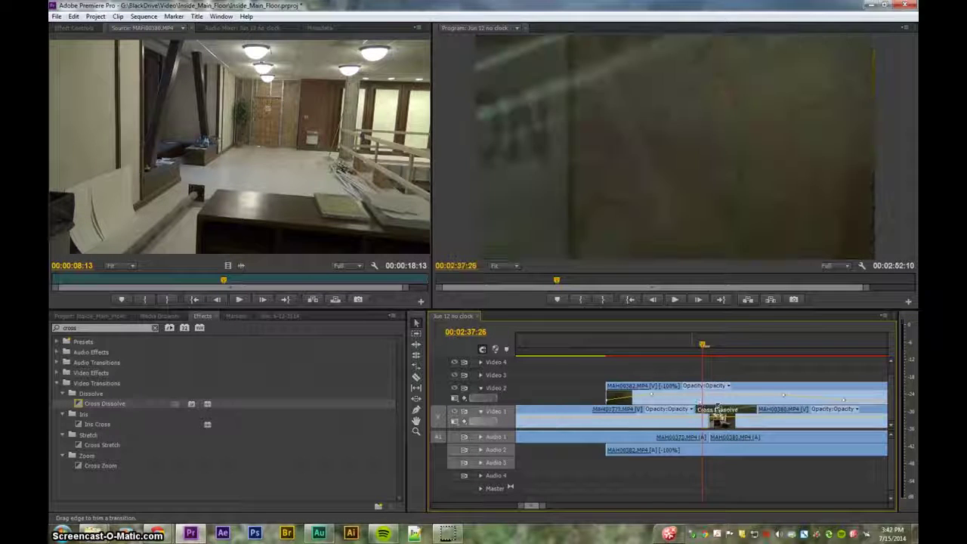
{"action": "left_click_drag", "start_coordinate": [702, 345], "coordinate": [662, 346]}
{"action": "key", "text": "space"}
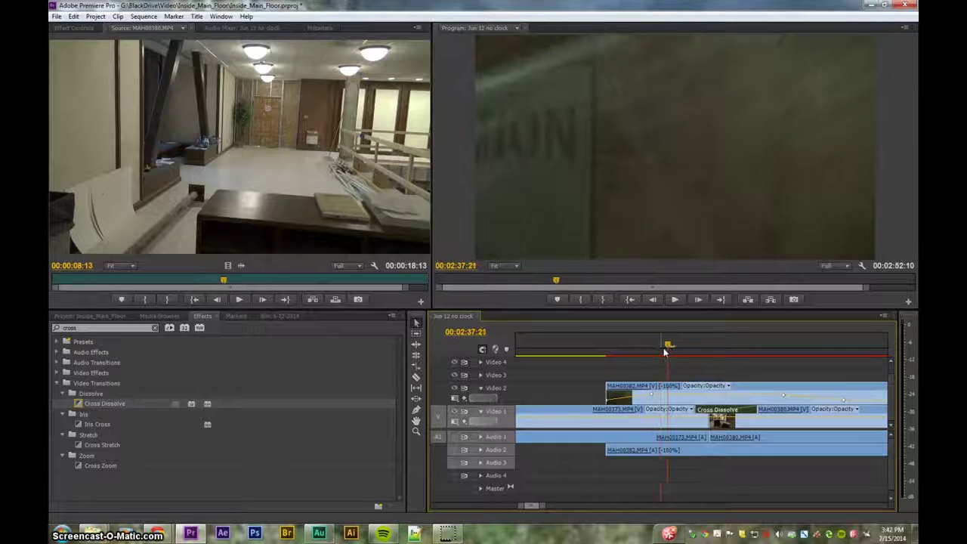
- Shorten the Cross Dissolve so it starts at 00:02:37:24 and ends about two frames after the cut
{"action": "key", "text": "Left"}
{"action": "key", "text": "Left"}
{"action": "key", "text": "Left"}
{"action": "key", "text": "Left"}
{"action": "key", "text": "Left"}
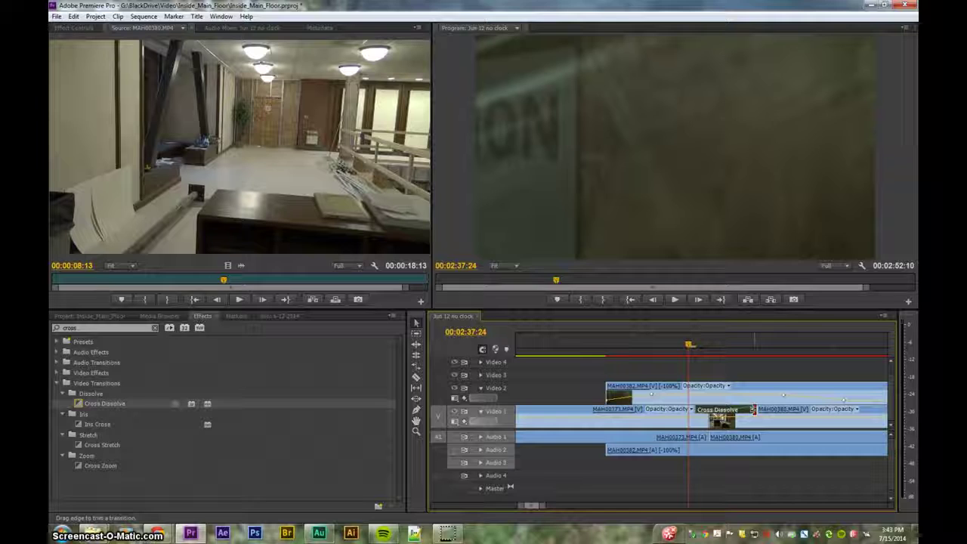
{"action": "left_click_drag", "start_coordinate": [753, 409], "coordinate": [690, 412]}
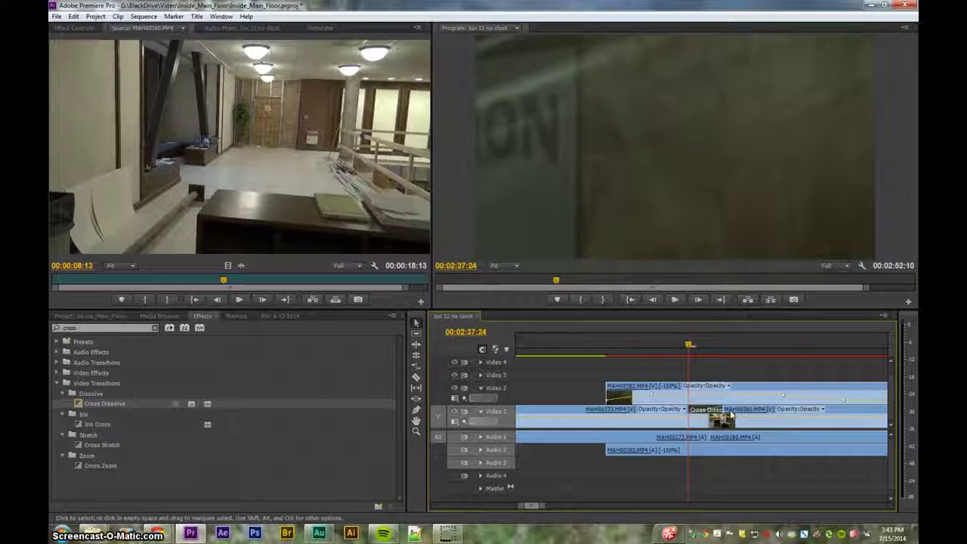
- Check the shortened Cross Dissolve frame by frame around the cut, then play it forward and back from 00:02:37:23
{"action": "key", "text": "Left"}
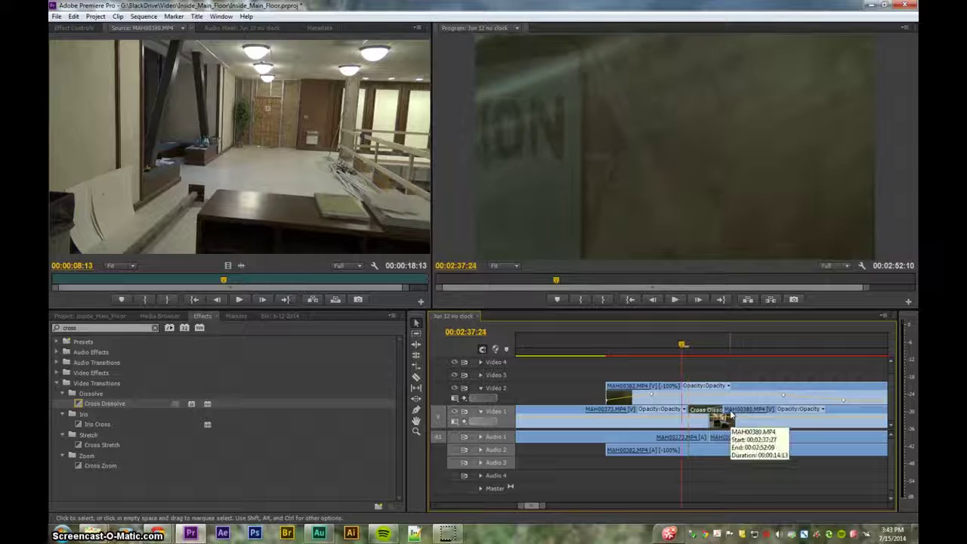
{"action": "key", "text": "Right"}
{"action": "key", "text": "Right"}
{"action": "key", "text": "Right"}
{"action": "key", "text": "Right"}
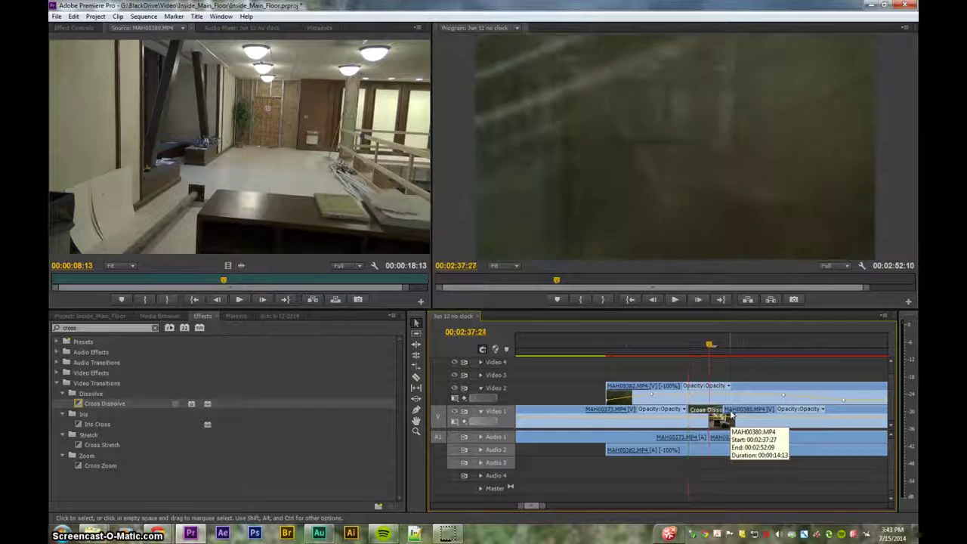
{"action": "key", "text": "Left"}
{"action": "key", "text": "Left"}
{"action": "key", "text": "Left"}
{"action": "key", "text": "Left"}
{"action": "key", "text": "Left"}
{"action": "key", "text": "Left"}
{"action": "key", "text": "Left"}
{"action": "key", "text": "Left"}
{"action": "key", "text": "Left"}
{"action": "key", "text": "Left"}
{"action": "key", "text": "Left"}
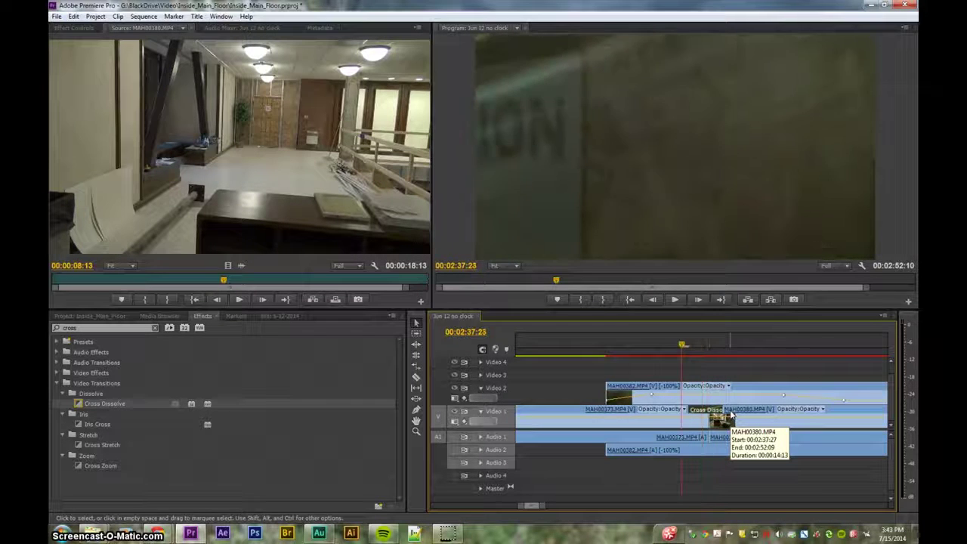
{"action": "key", "text": "l"}
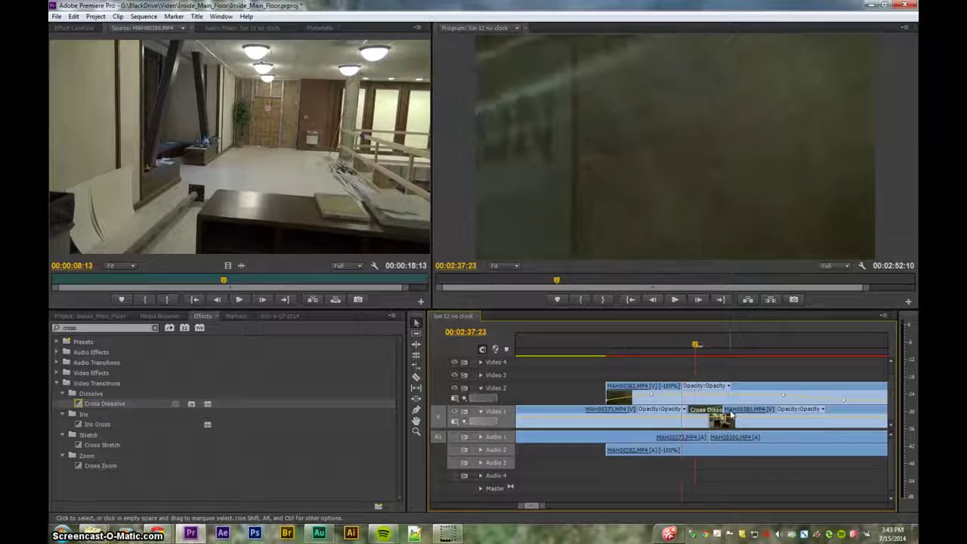
{"action": "key", "text": "j"}
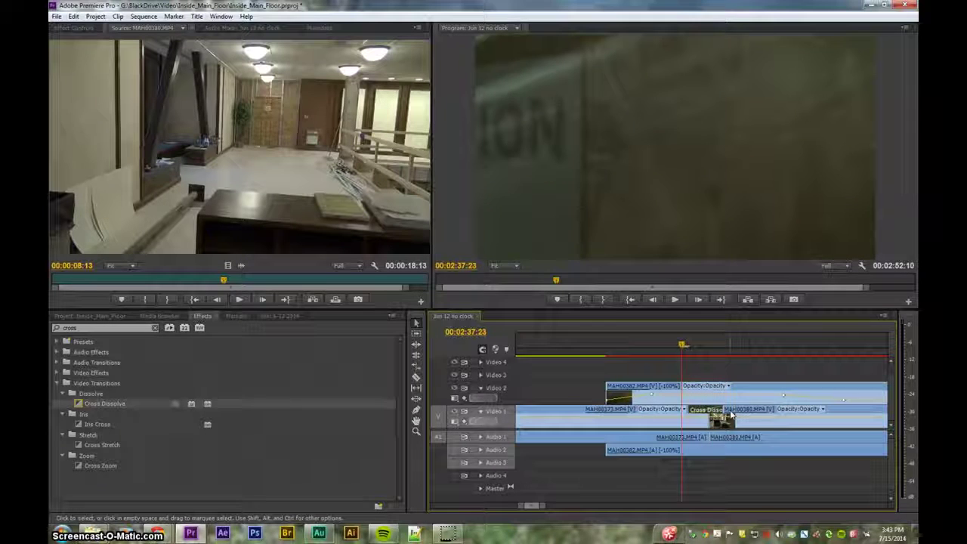
- Delay the MAH00382.MP4 overlay's second opacity keyframe to about 00:02:37:23 and shift the overlay to start at 00:02:37:24
{"action": "left_click_drag", "start_coordinate": [652, 396], "coordinate": [688, 397]}
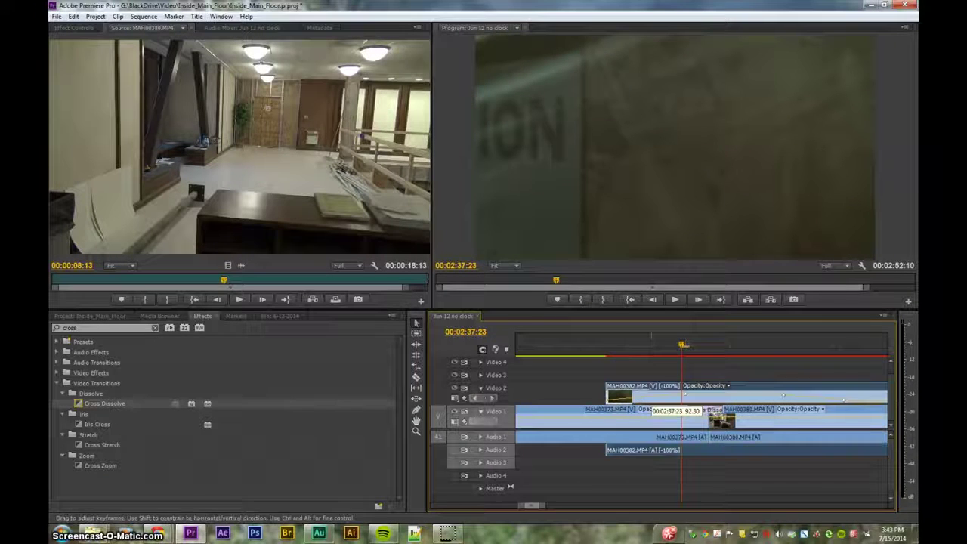
{"action": "left_click_drag", "start_coordinate": [647, 386], "coordinate": [731, 389]}
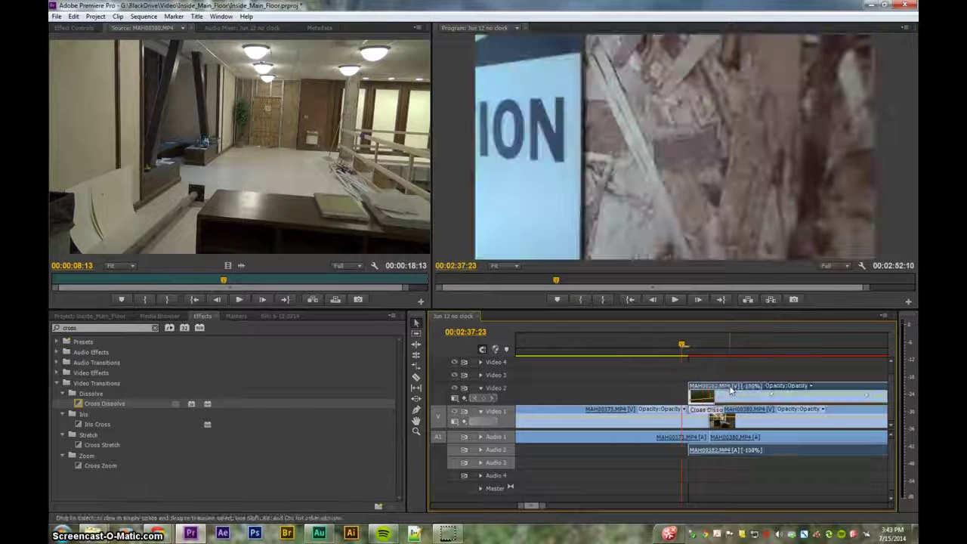
- Examine the MAH00373.MP4 frames leading up to the overlay's new start, back and forth up to 00:02:37:23
{"action": "key", "text": "Left"}
{"action": "key", "text": "Left"}
{"action": "key", "text": "Left"}
{"action": "key", "text": "Left"}
{"action": "key", "text": "Left"}
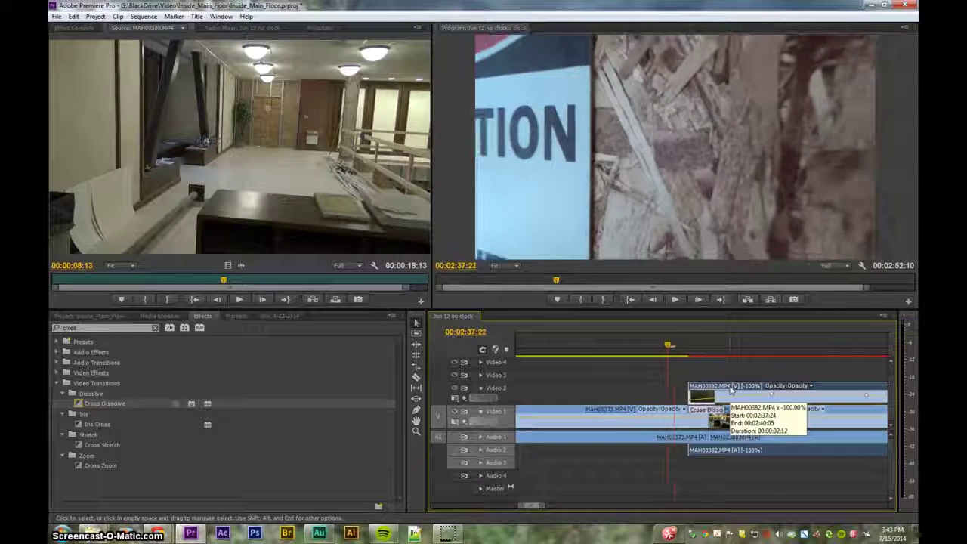
{"action": "key", "text": "Right"}
{"action": "key", "text": "Right"}
{"action": "key", "text": "Right"}
{"action": "key", "text": "Right"}
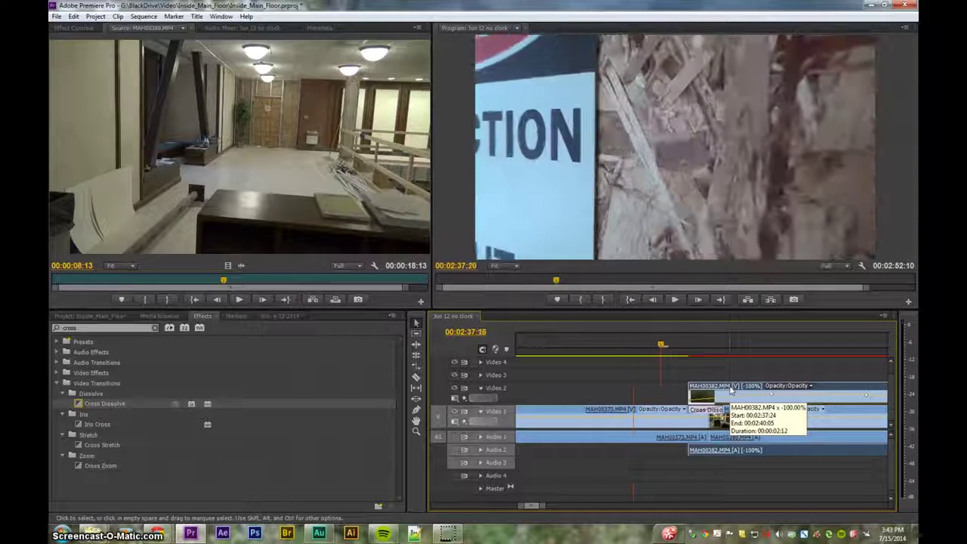
{"action": "key", "text": "Right"}
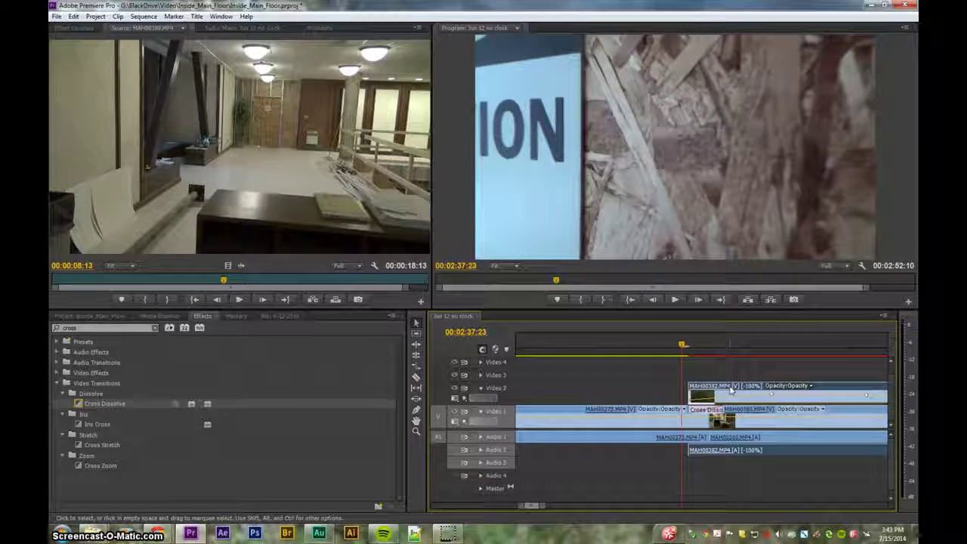
- Shift the MAH00382.MP4 overlay to start at 00:02:37:22 and pull its two fade-out opacity keyframes in to about 00:02:38:00 and 00:02:38:01
{"action": "mouse_move", "coordinate": [718, 396]}
{"action": "left_mouse_down"}
{"action": "mouse_move", "coordinate": [706, 398]}
{"action": "mouse_move", "coordinate": [757, 398]}
{"action": "mouse_move", "coordinate": [703, 398]}
{"action": "left_mouse_up"}
{"action": "key", "text": "space"}
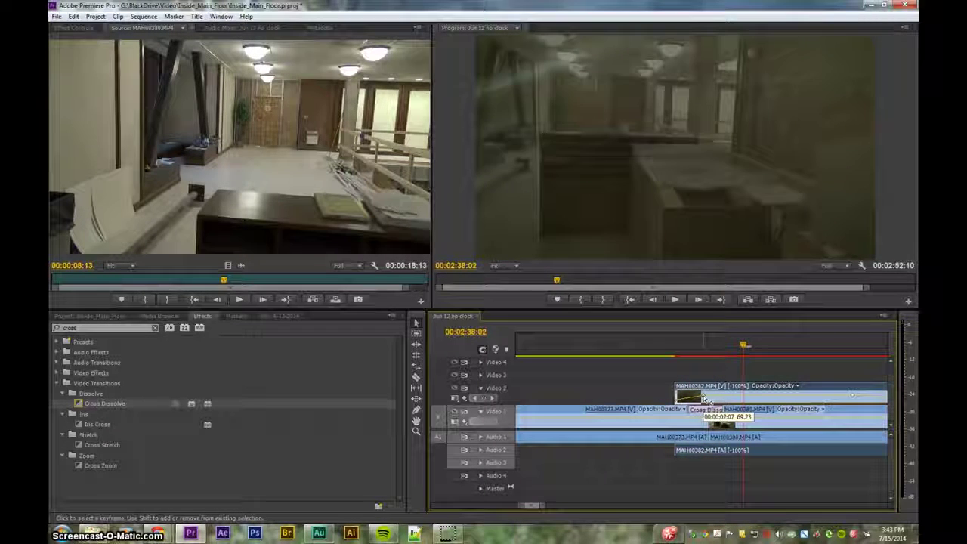
{"action": "key", "text": "Left"}
{"action": "key", "text": "Left"}
{"action": "key", "text": "Left"}
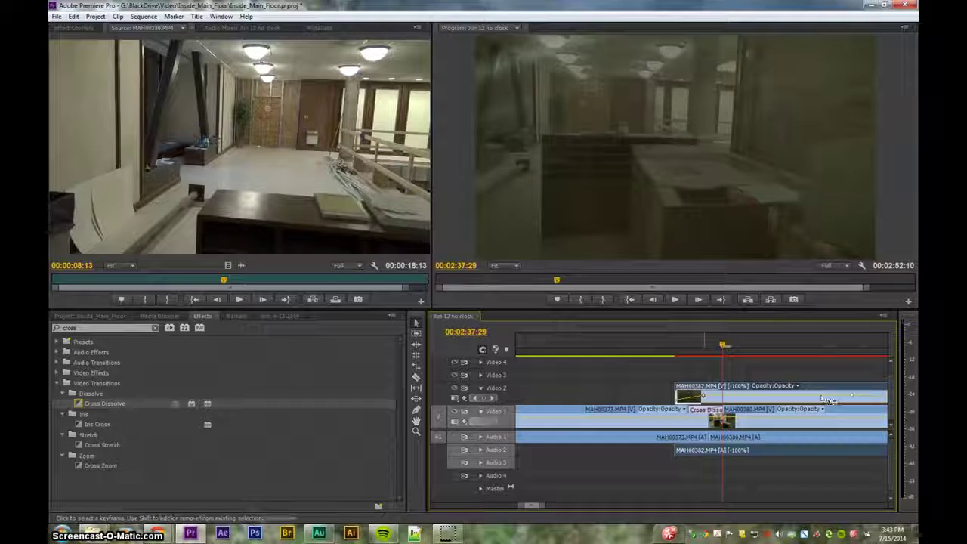
{"action": "key", "text": "Right"}
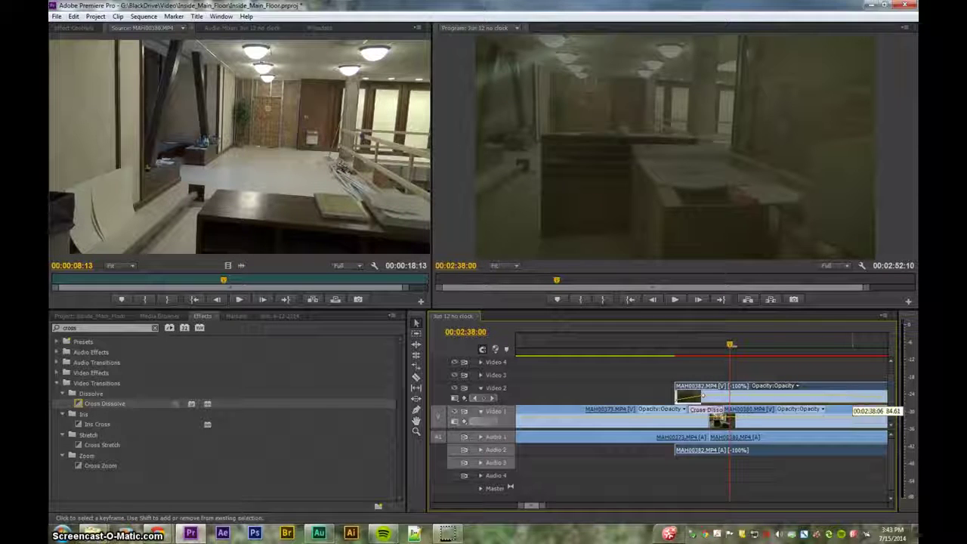
{"action": "left_click_drag", "start_coordinate": [735, 394], "coordinate": [733, 394]}
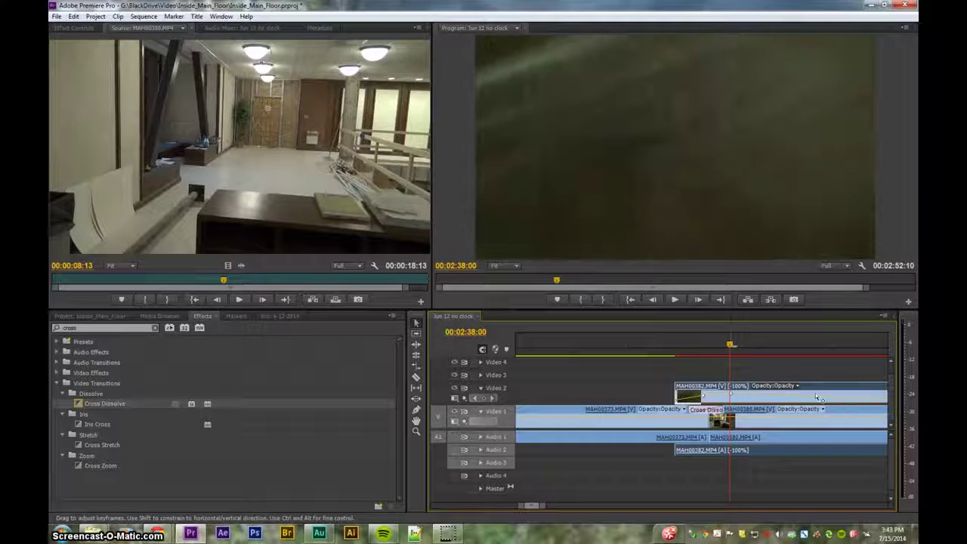
{"action": "key", "text": "minus"}
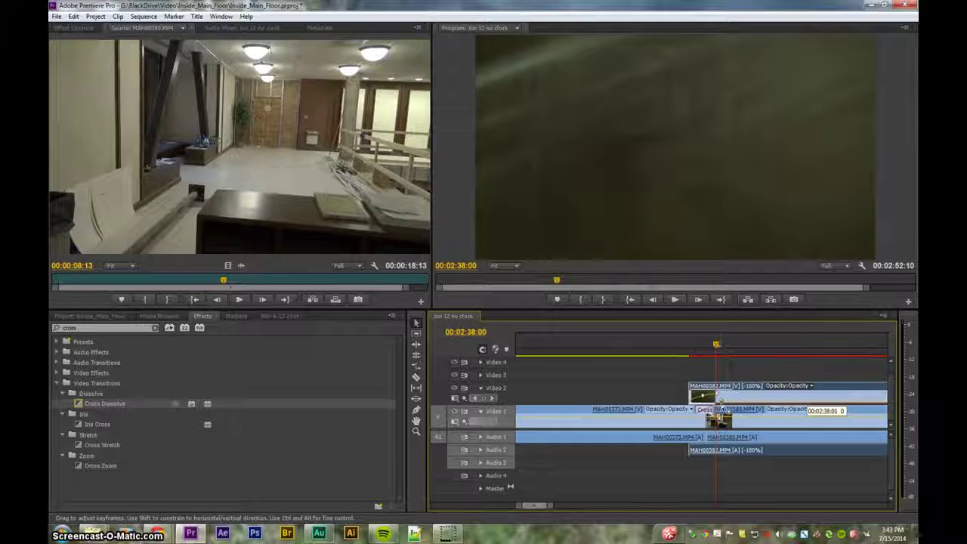
- Ripple-trim about 13 frames off the start of MAH00380.MP4 in two passes, playing the transition before and after each trim
{"action": "key", "text": "space"}
{"action": "key", "text": "space"}
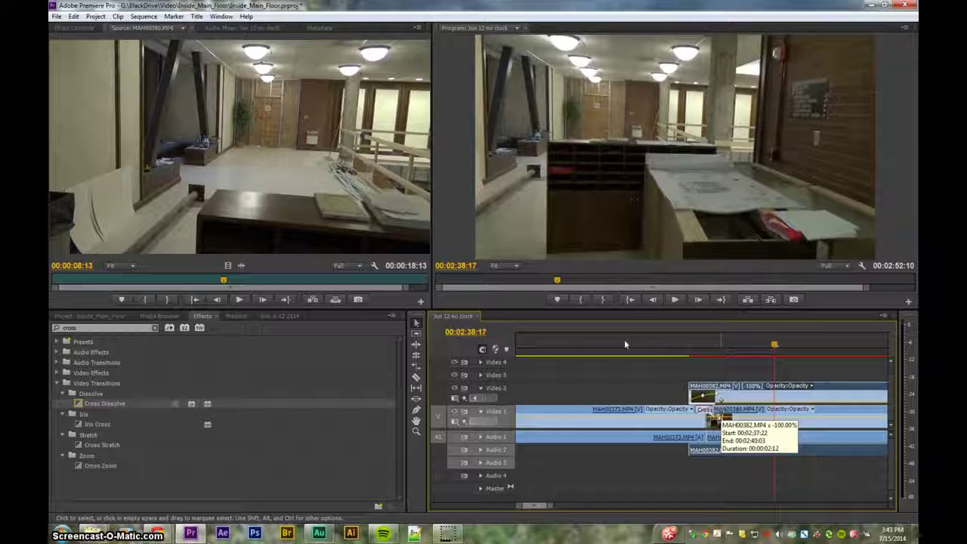
{"action": "left_click", "coordinate": [624, 344]}
{"action": "key", "text": "space"}
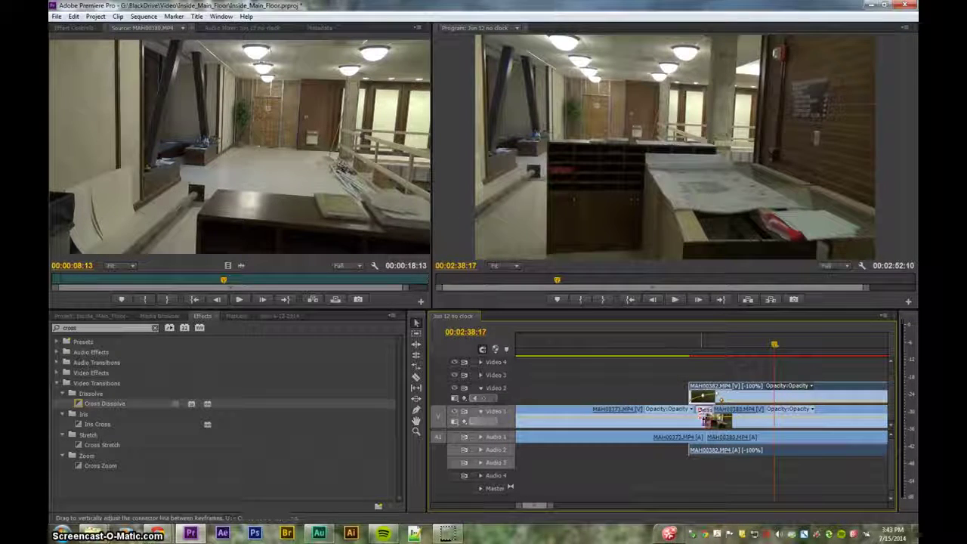
{"action": "left_click_drag", "start_coordinate": [703, 411], "coordinate": [716, 420]}
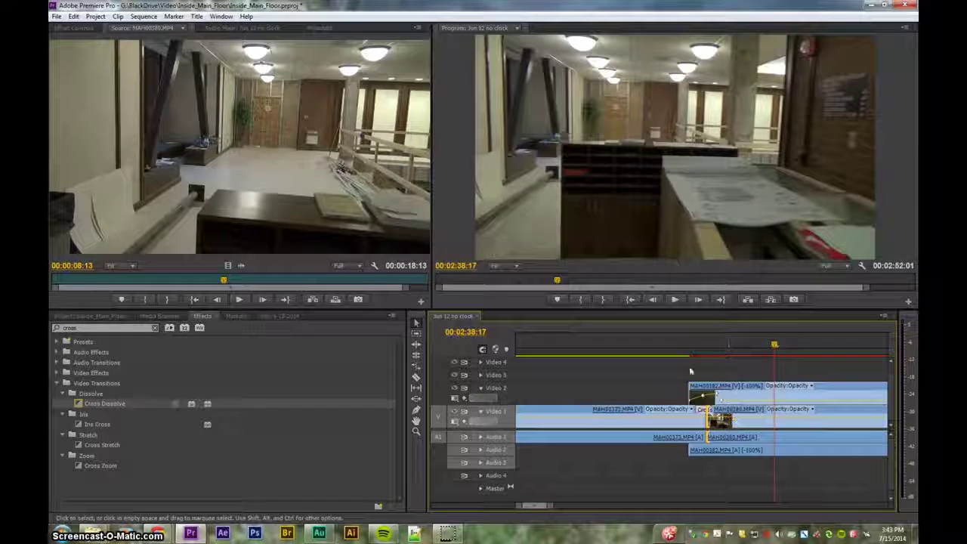
{"action": "left_click", "coordinate": [657, 352]}
{"action": "key", "text": "space"}
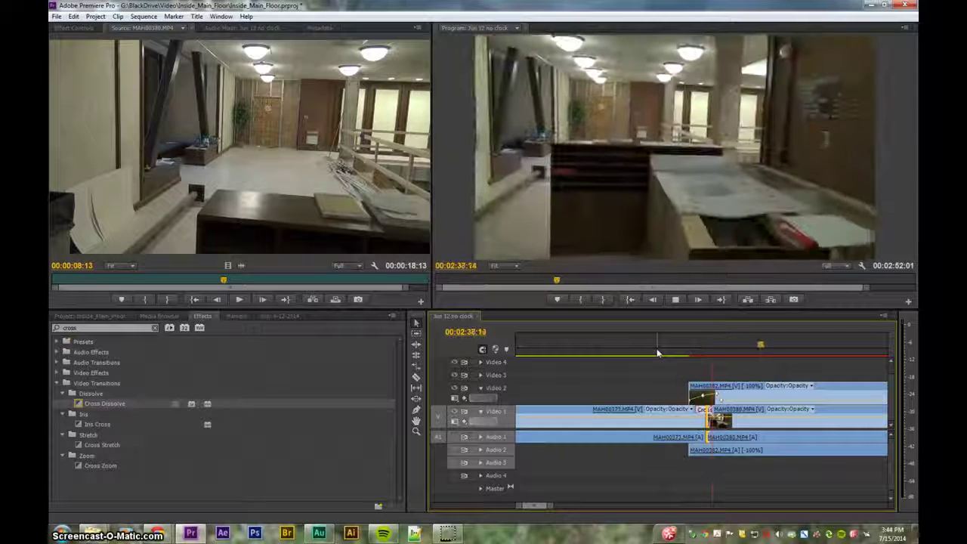
{"action": "key", "text": "space"}
{"action": "left_click_drag", "start_coordinate": [710, 420], "coordinate": [714, 421]}
{"action": "left_click", "coordinate": [648, 343]}
{"action": "key", "text": "shift+k"}
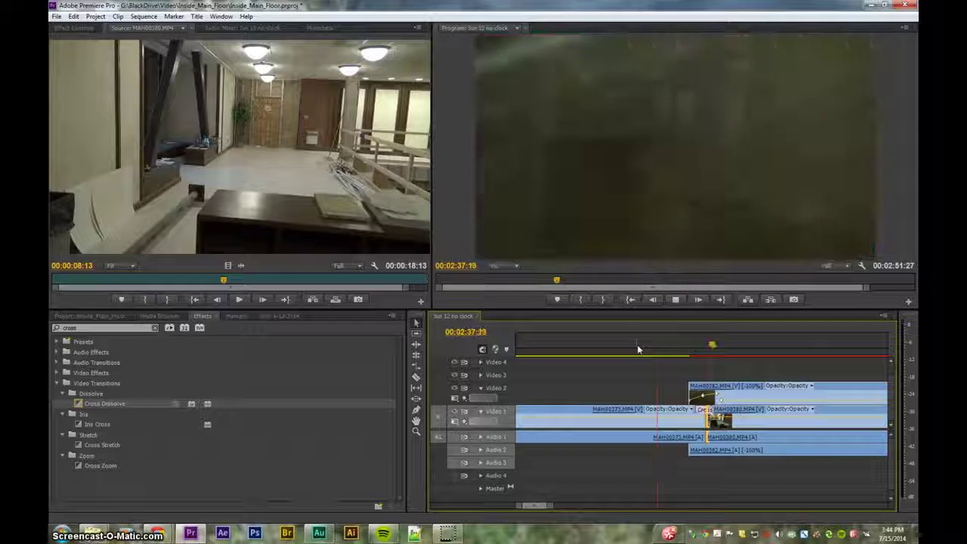
- Move the MAH00382.MP4 overlay's last opacity keyframe to about 00:02:38:02 to lengthen the fade-out slightly, and play the transition to check it
{"action": "mouse_move", "coordinate": [695, 352]}
{"action": "left_mouse_down"}
{"action": "mouse_move", "coordinate": [723, 355]}
{"action": "mouse_move", "coordinate": [709, 354]}
{"action": "left_mouse_up"}
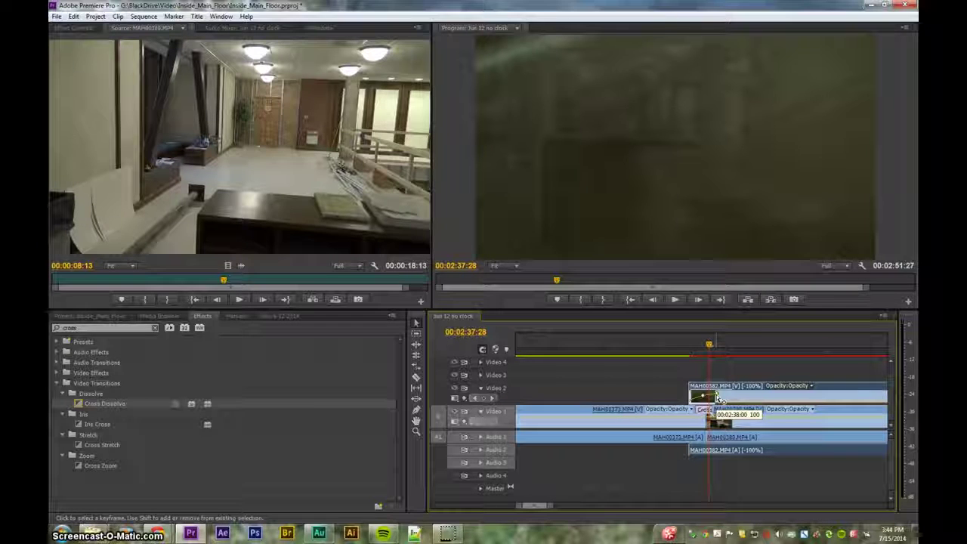
{"action": "key", "text": "space"}
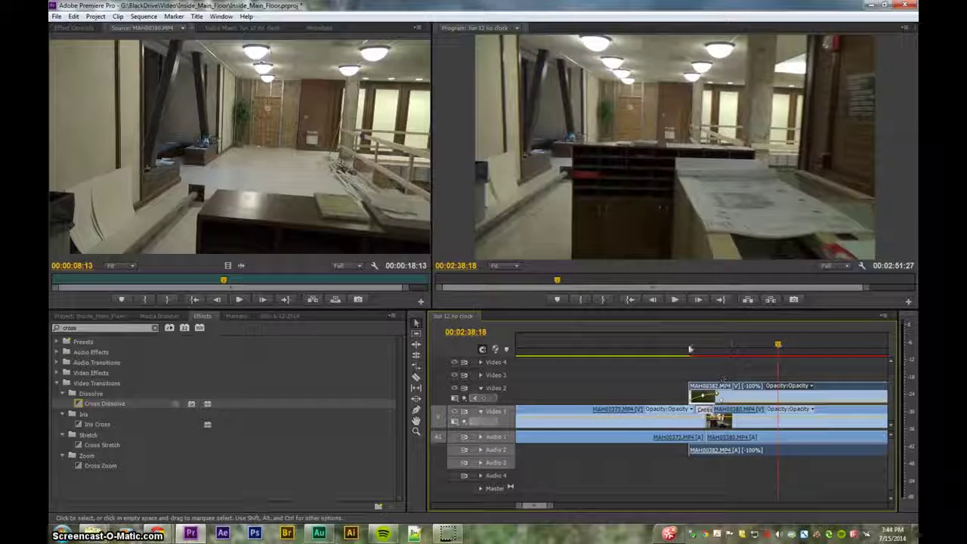
{"action": "left_click", "coordinate": [624, 354]}
{"action": "key", "text": "space"}
{"action": "left_click", "coordinate": [730, 355]}
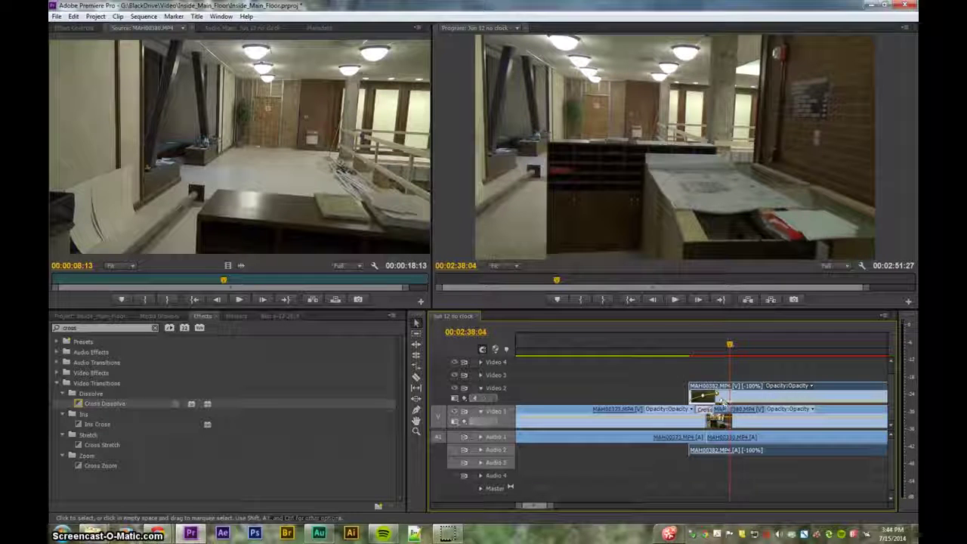
{"action": "left_click", "coordinate": [661, 348]}
{"action": "key", "text": "space"}
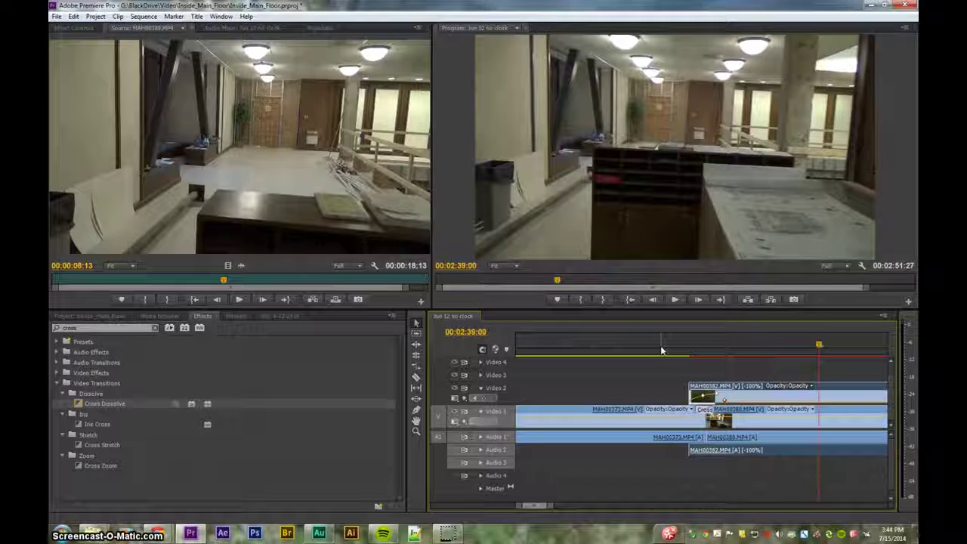
- Play the original transition near the sequence start full screen, from about 00:00:08:10 to 00:00:15:24, to compare it with the rebuilt one
{"action": "key", "text": "minus"}
{"action": "key", "text": "minus"}
{"action": "key", "text": "minus"}
{"action": "key", "text": "minus"}
{"action": "key", "text": "minus"}
{"action": "key", "text": "minus"}
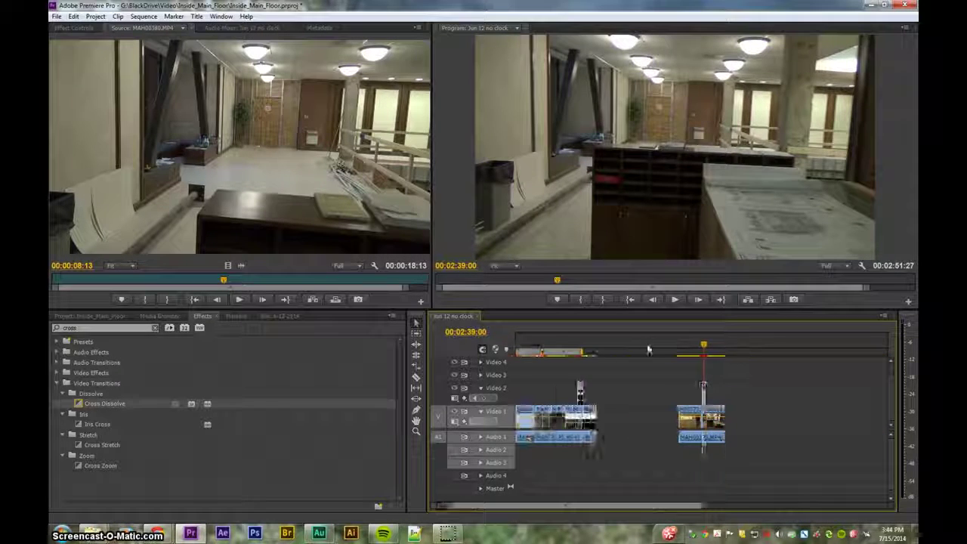
{"action": "key", "text": "minus"}
{"action": "left_click_drag", "start_coordinate": [643, 347], "coordinate": [502, 354]}
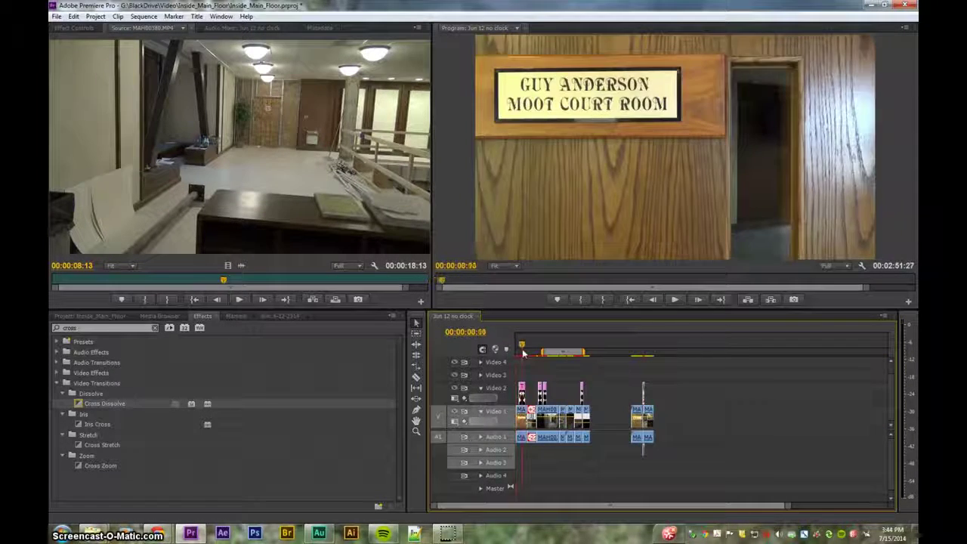
{"action": "left_click", "coordinate": [523, 353]}
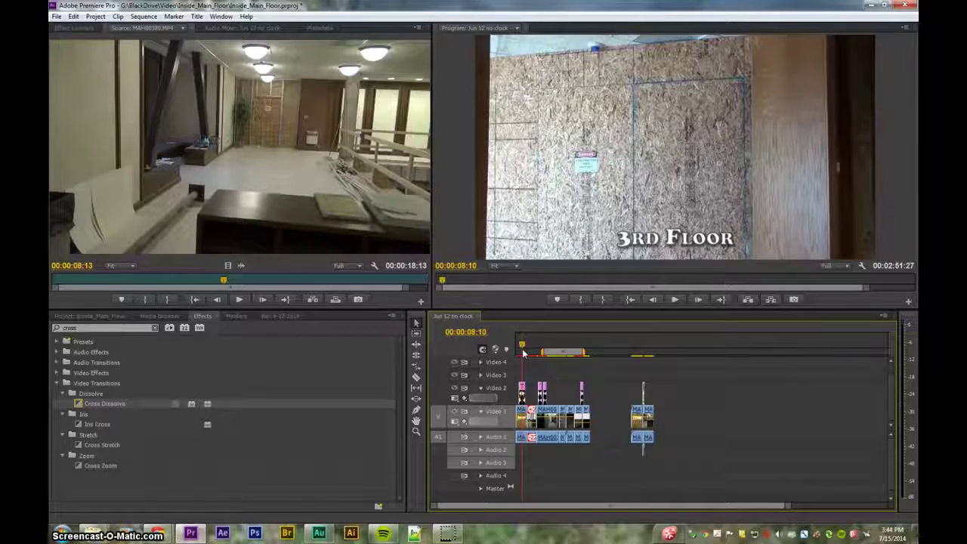
{"action": "key", "text": "space"}
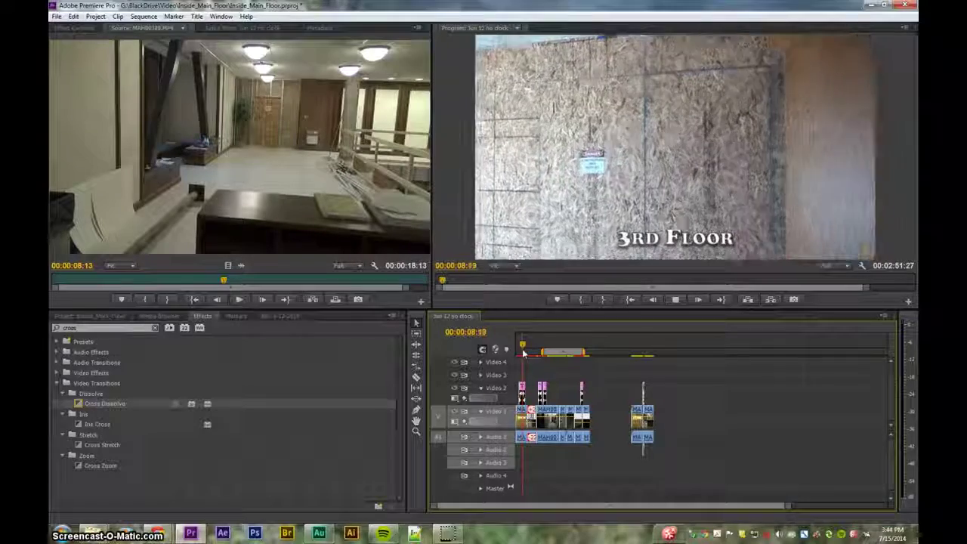
{"action": "key", "text": "ctrl+grave"}
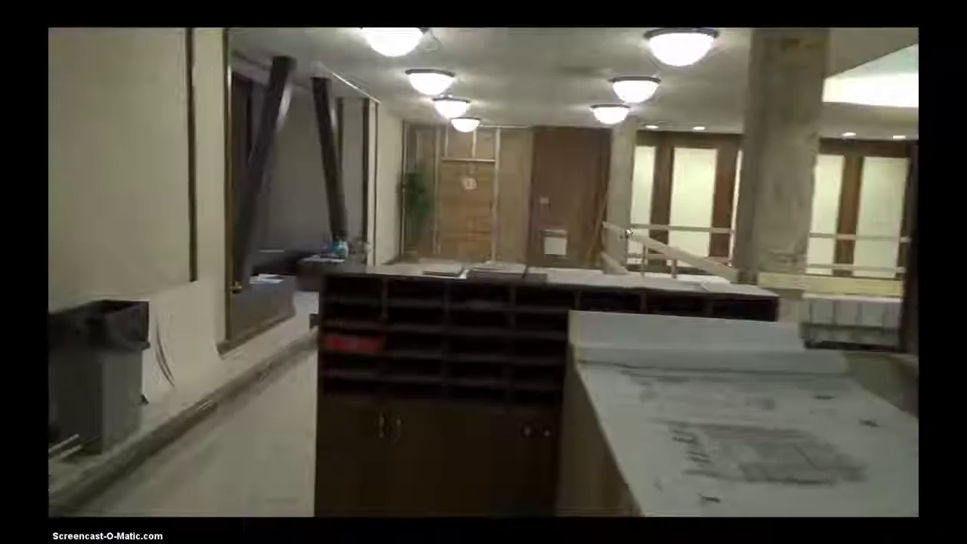
{"action": "key", "text": "ctrl+grave"}
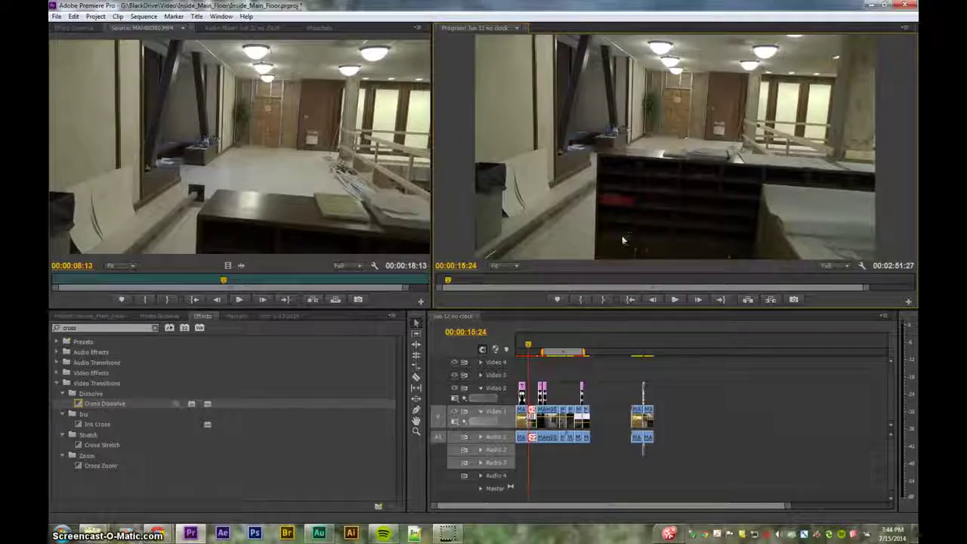
- Delete the rebuilt transition's clips at the end of the sequence, including the MAH00382.MP4 overlay and the linked audio
{"action": "left_click_drag", "start_coordinate": [620, 451], "coordinate": [621, 452]}
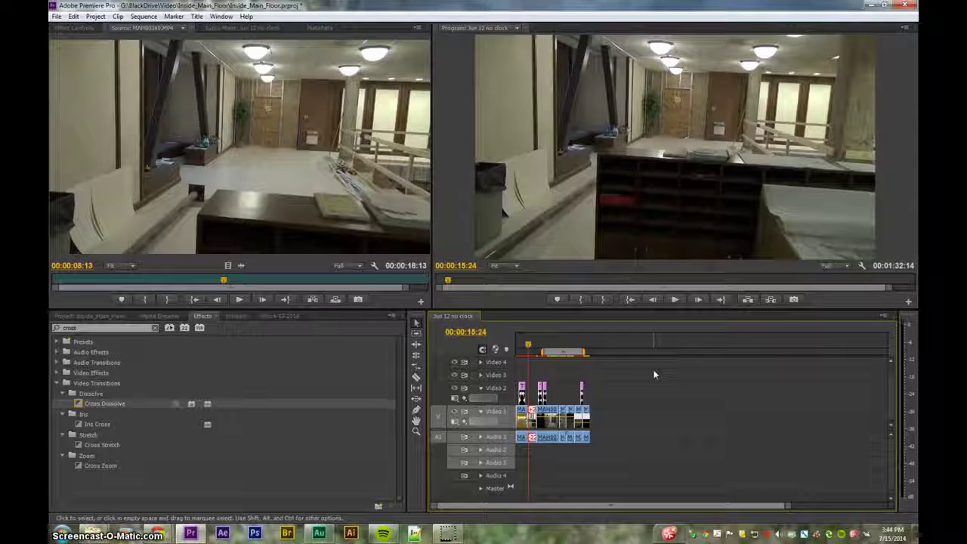